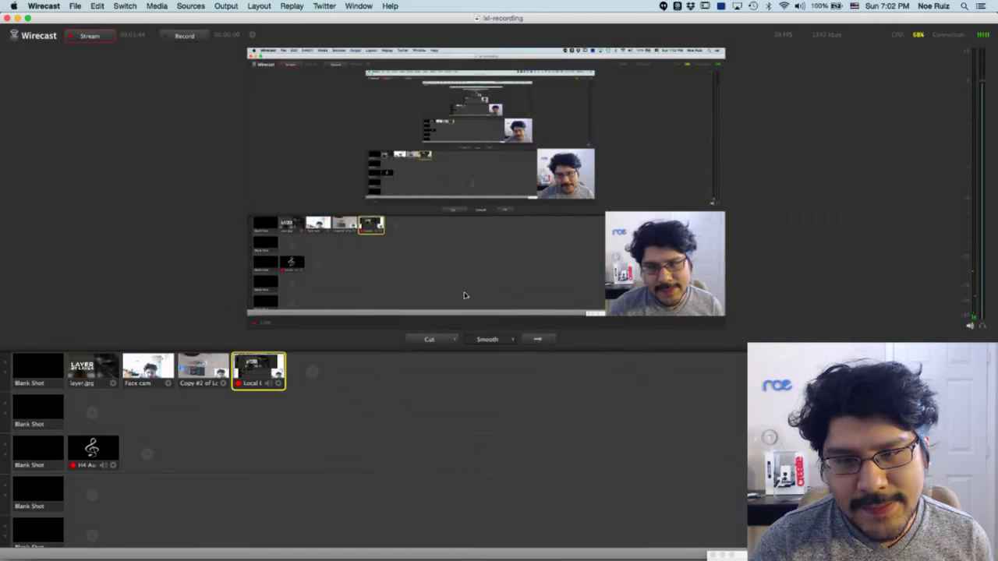
Bring Chrome with the Adafruit 'Trinket React Counter' guide overview to the front
key(super+Tab)
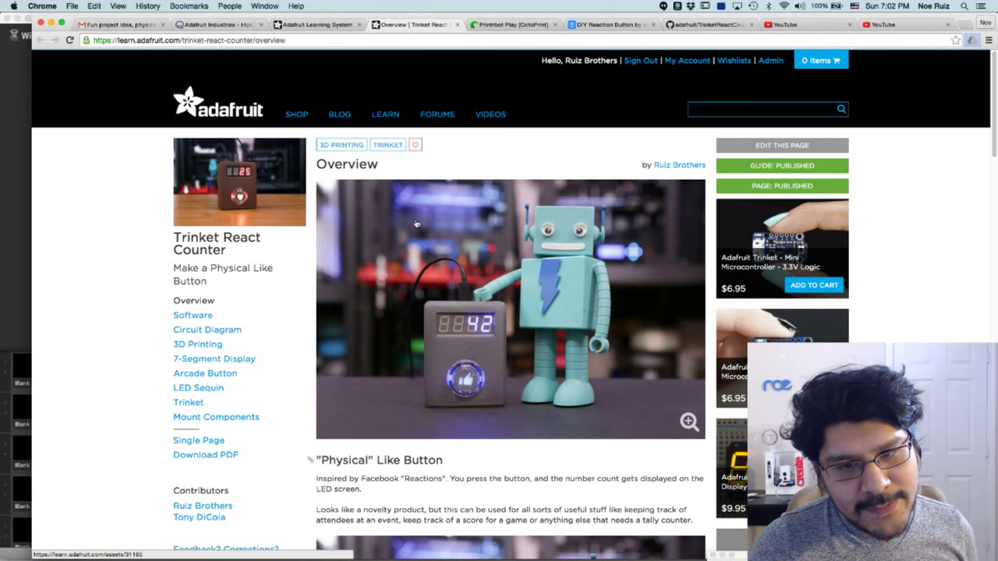
Skim the guide overview, then view its editor page and the TrinketReactCounter GitHub code
scroll(417, 223, down, 5)
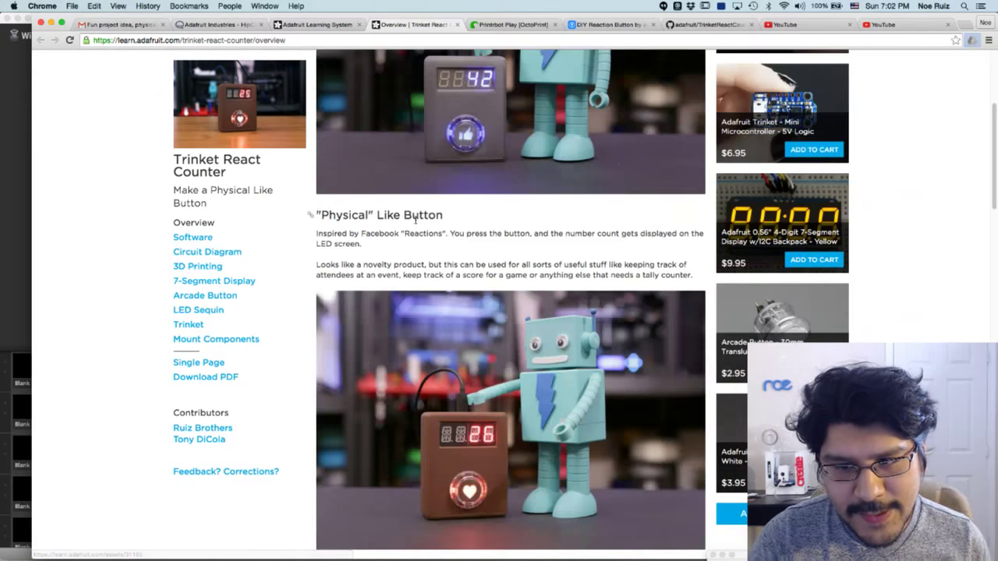
scroll(416, 224, down, 9)
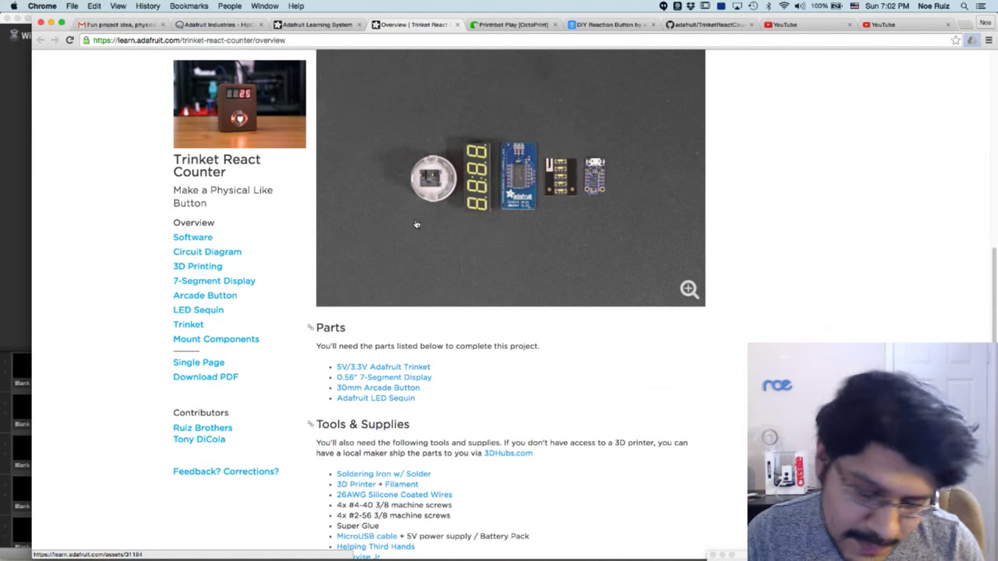
scroll(417, 223, up, 14)
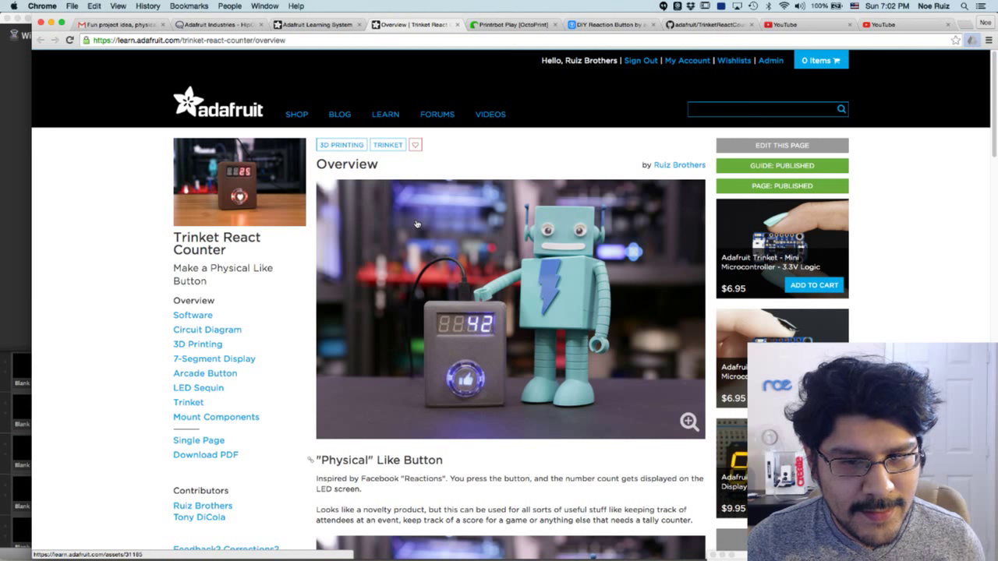
click(327, 25)
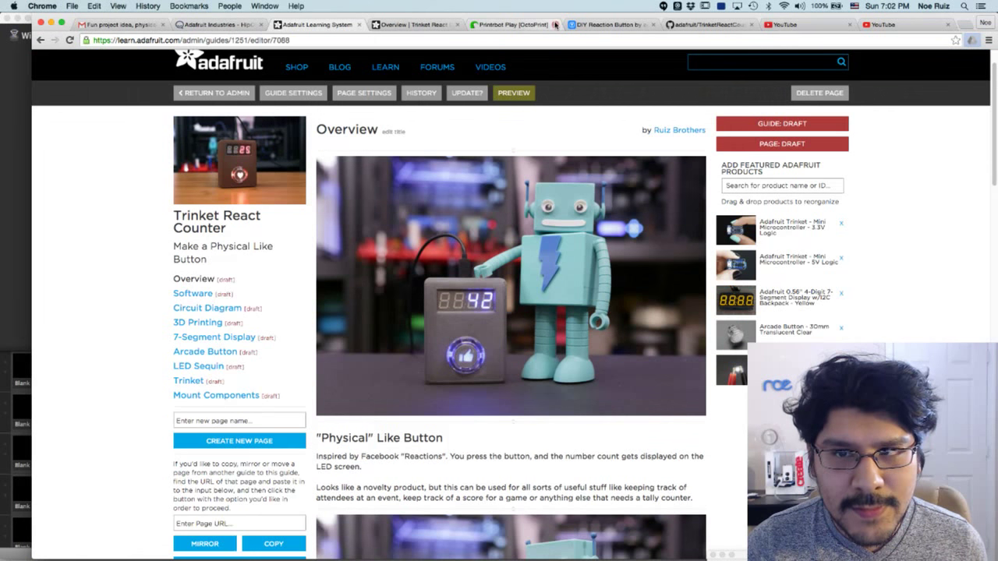
click(702, 25)
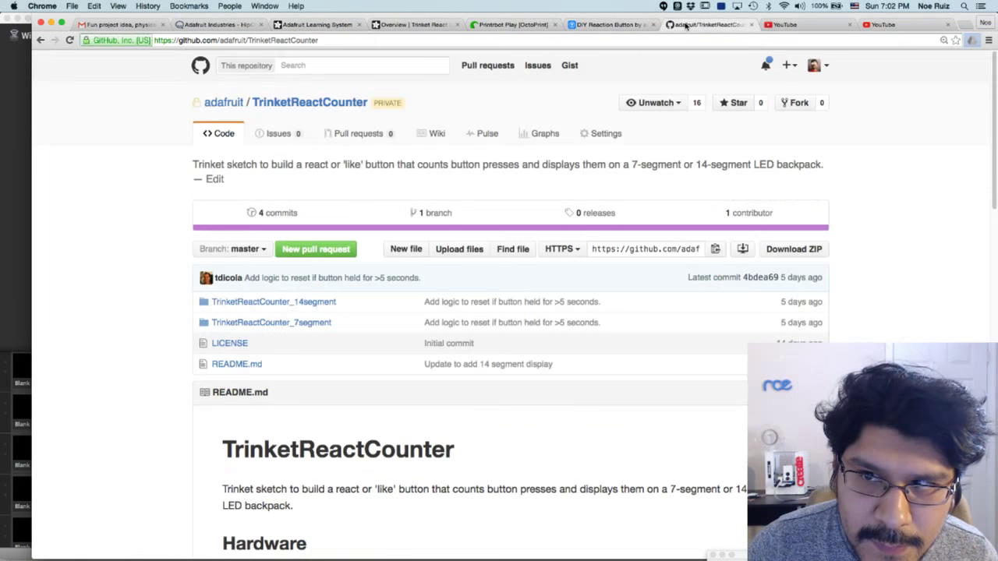
Back on the Overview, scroll from 'Physical' Like Button to Prerequisite Guides and the parts list
click(398, 26)
scroll(842, 277, down, 3)
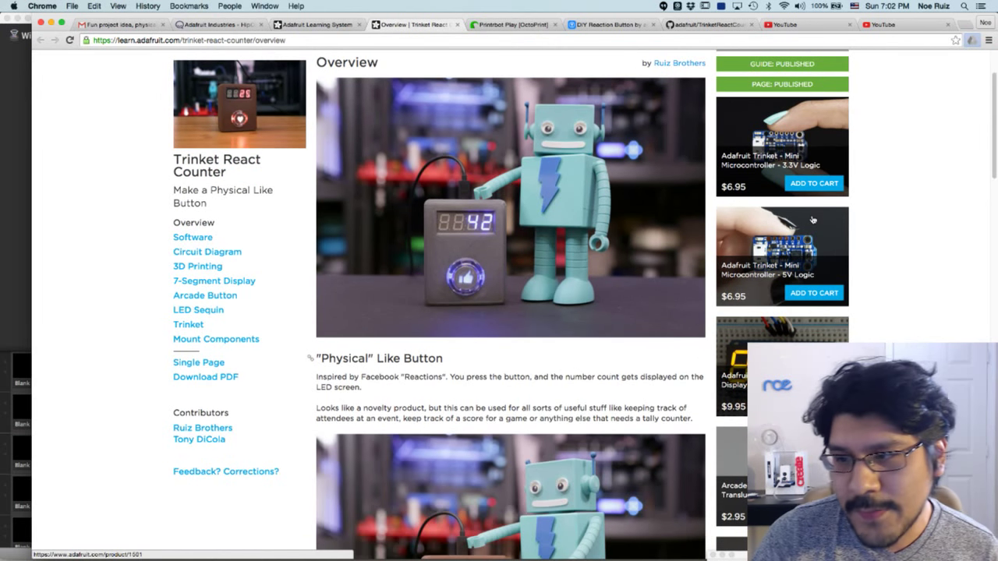
scroll(813, 221, down, 6)
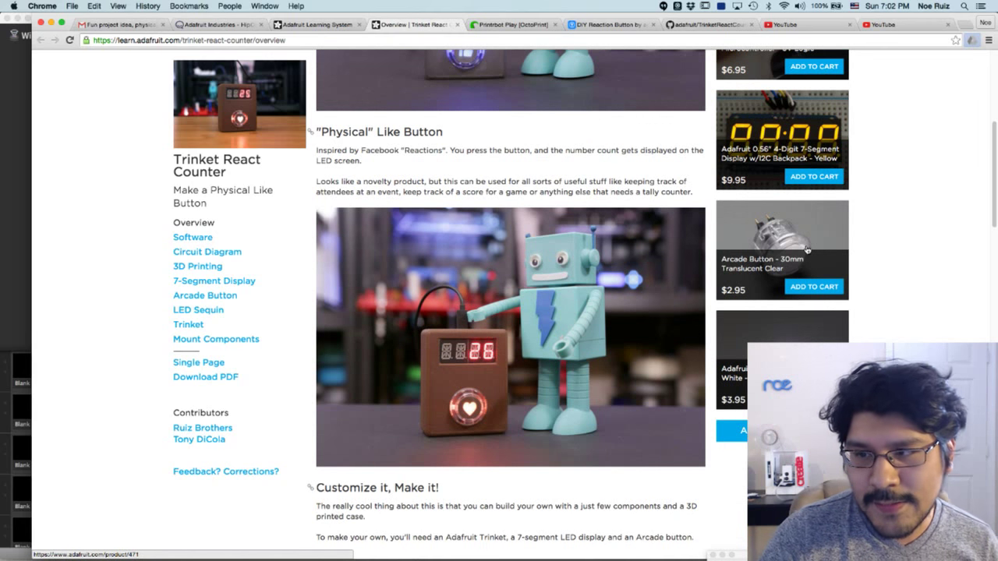
scroll(807, 250, down, 1)
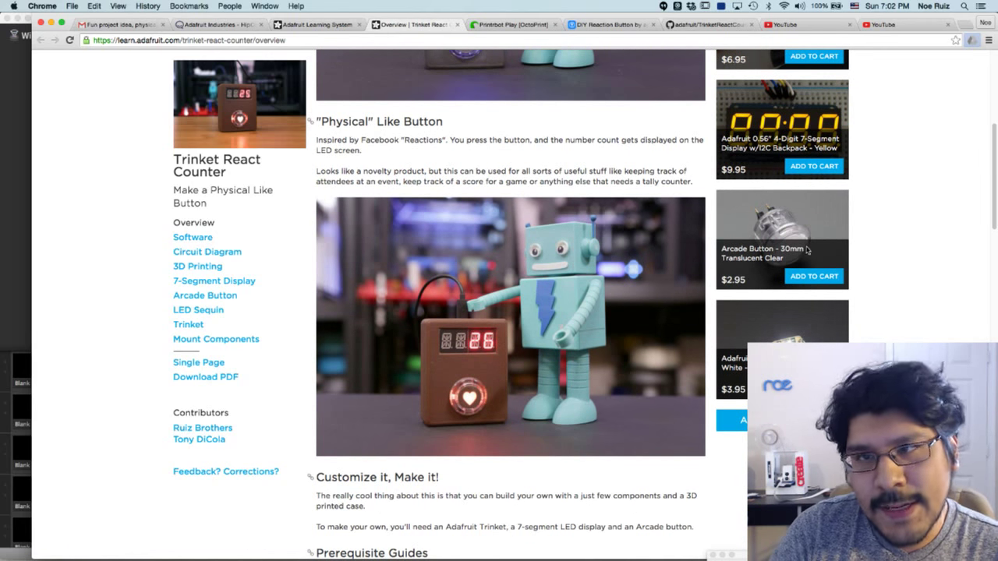
scroll(546, 296, up, 1)
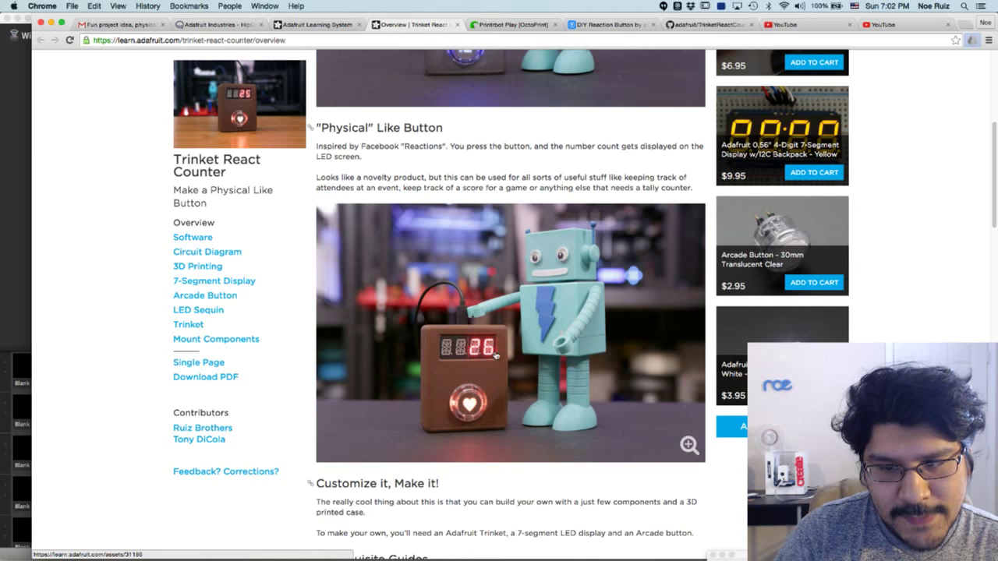
scroll(495, 354, down, 3)
scroll(484, 312, up, 3)
scroll(473, 270, down, 10)
scroll(473, 268, up, 7)
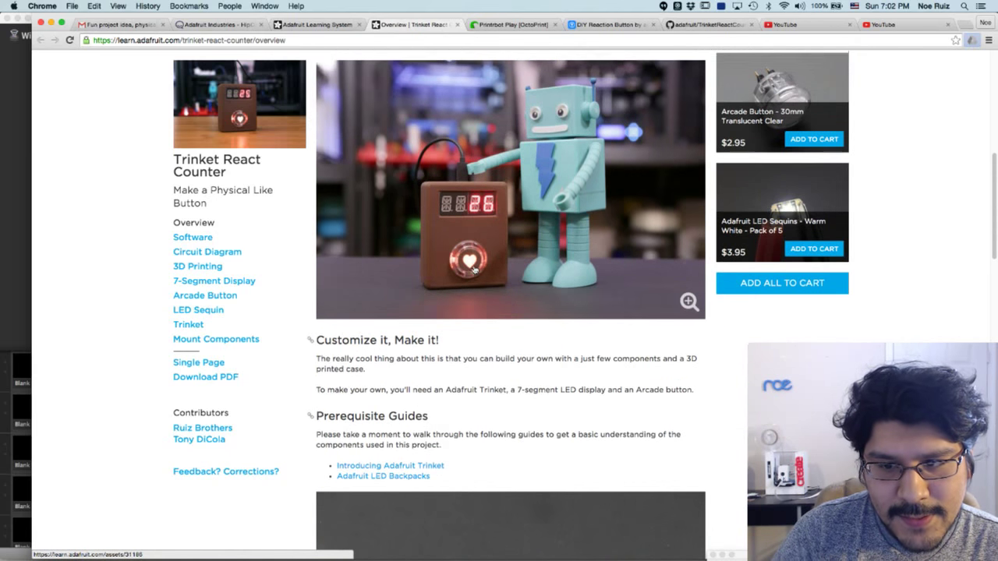
scroll(474, 269, up, 10)
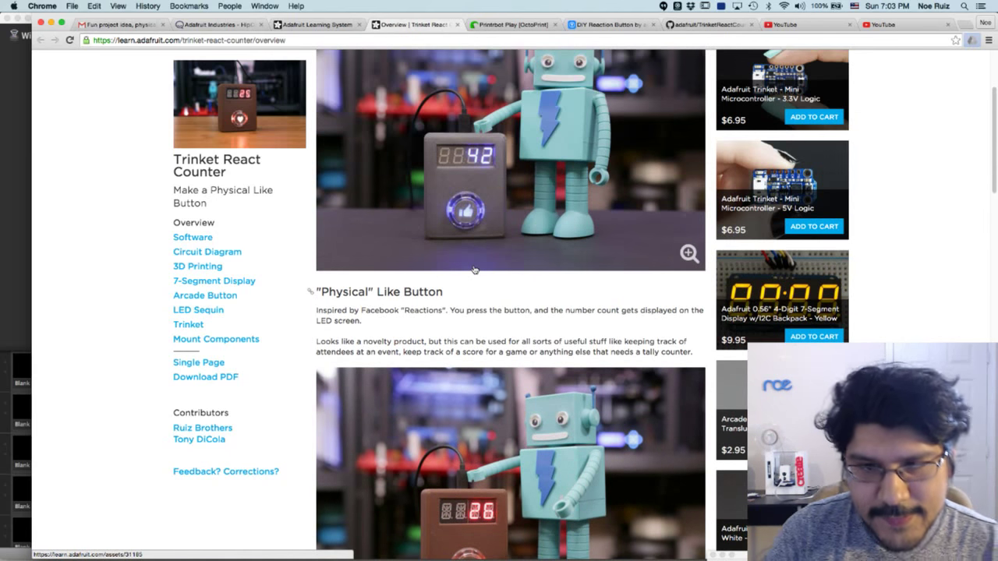
key(super+Tab)
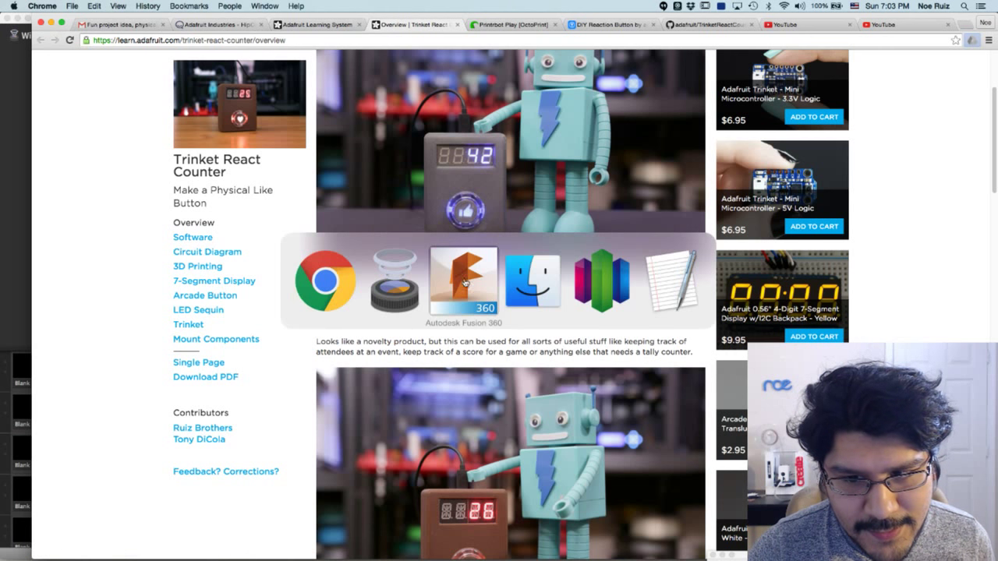
Switch to Autodesk Fusion 360 showing the 'Enclosure 7segment v15' design
click(411, 298)
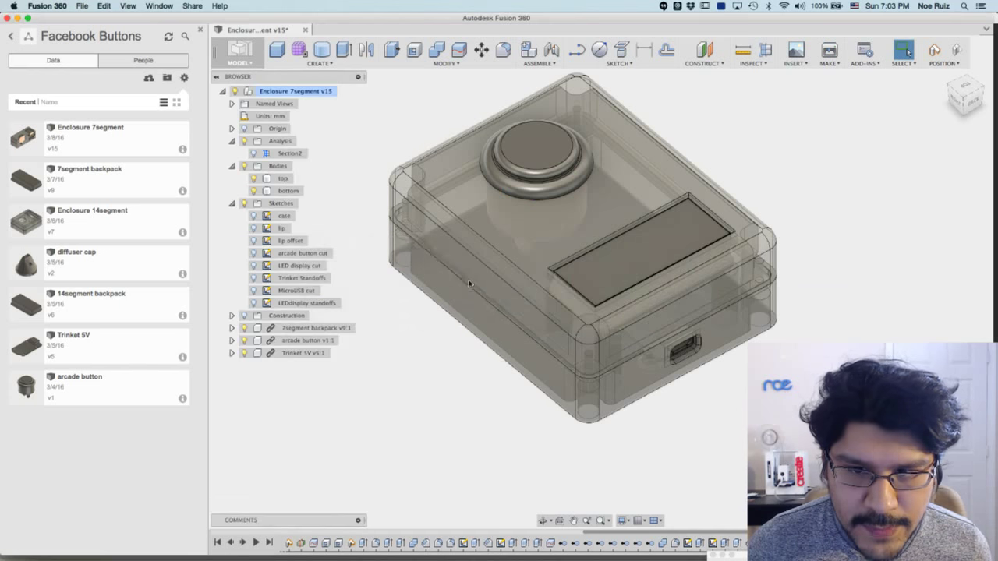
Open the '7segment backpack v9' design from the Data panel in its own tab
click(409, 213)
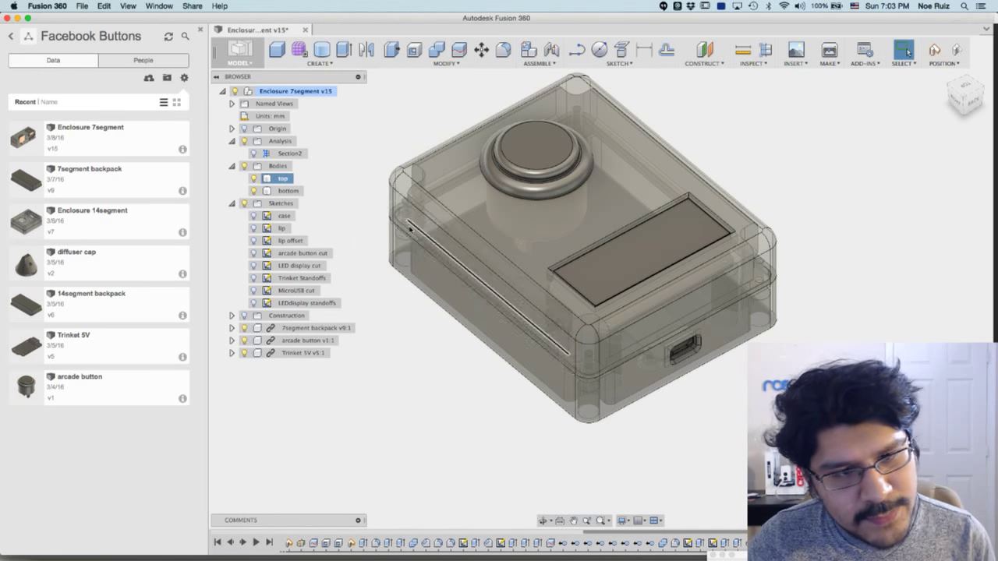
key(Escape)
drag(120, 184, 311, 163)
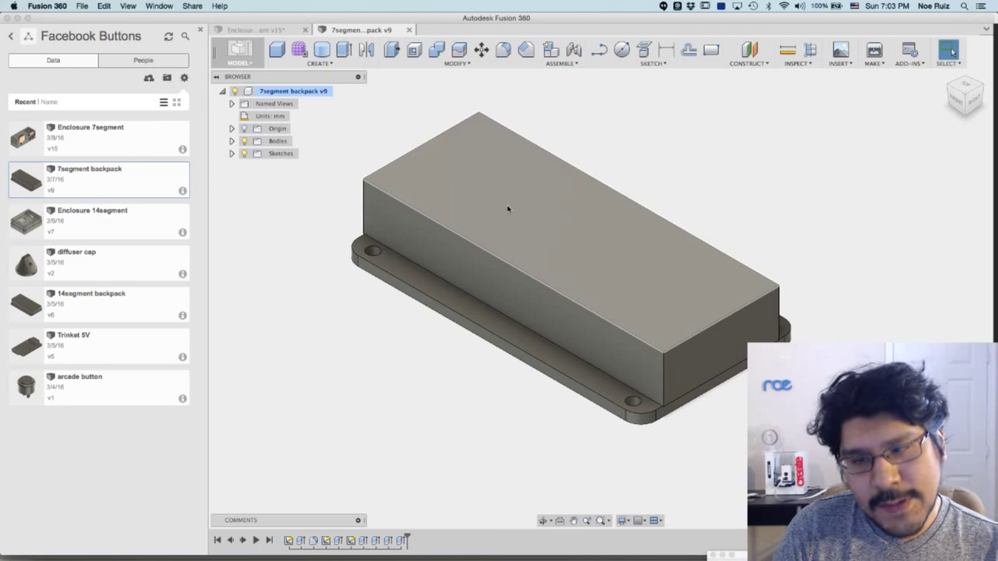
scroll(507, 208, down, 2)
scroll(499, 207, up, 2)
scroll(499, 207, down, 2)
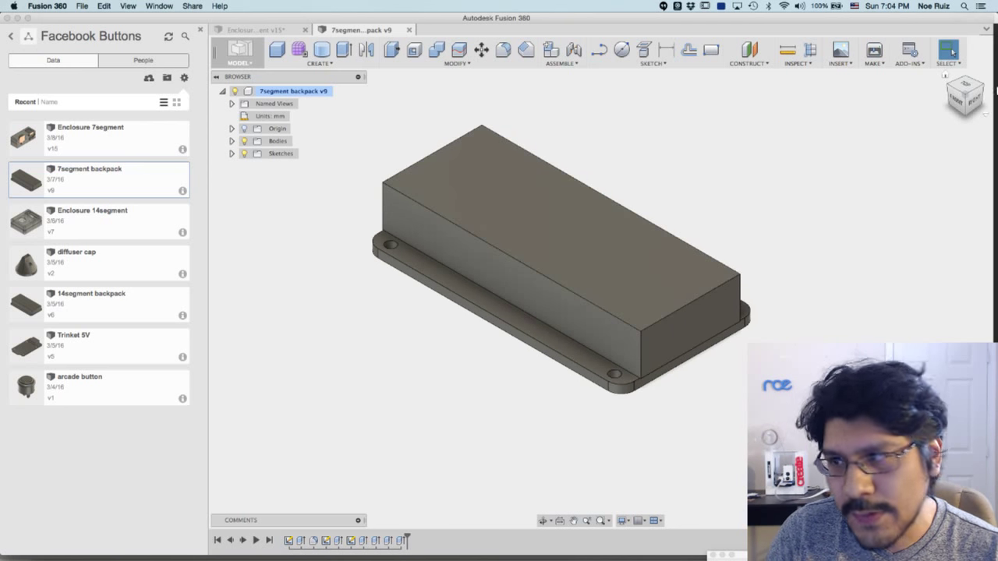
View the backpack from the top, turned horizontal, then return to the Enclosure 7segment design
click(961, 85)
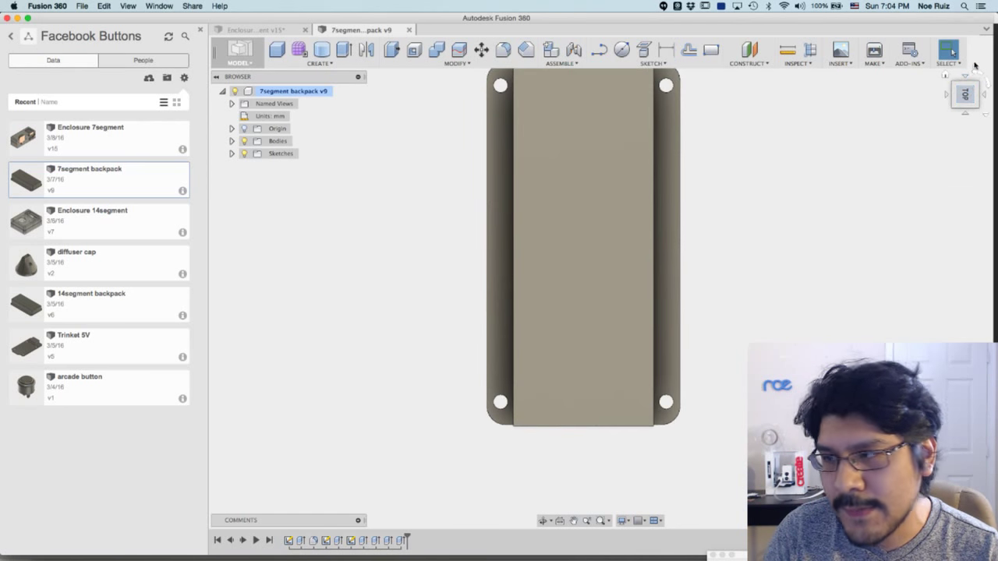
click(978, 75)
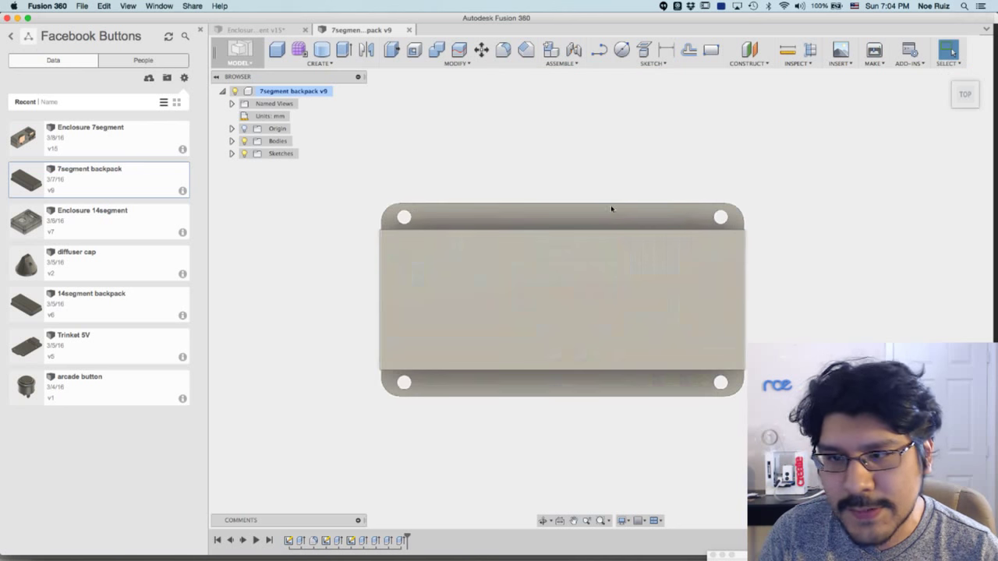
click(278, 30)
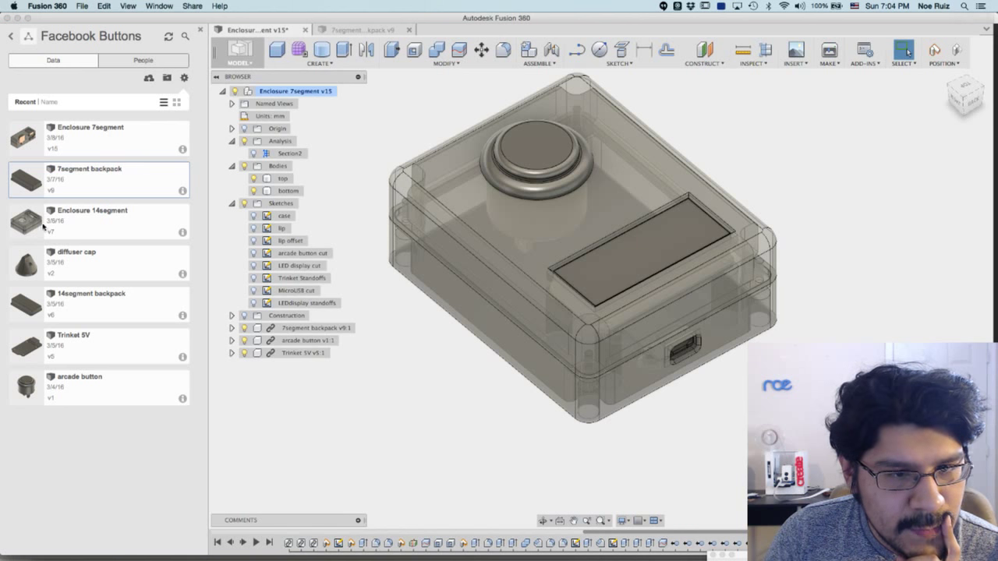
click(23, 347)
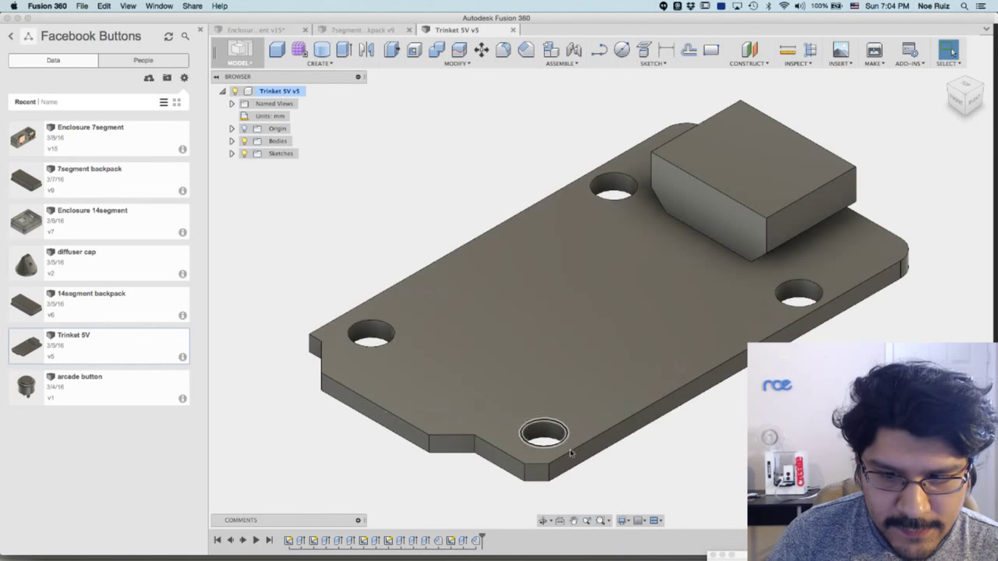
Zoom in and out on the 'Trinket 5V v5' board to inspect its mounting holes and connector block
scroll(517, 454, down, 2)
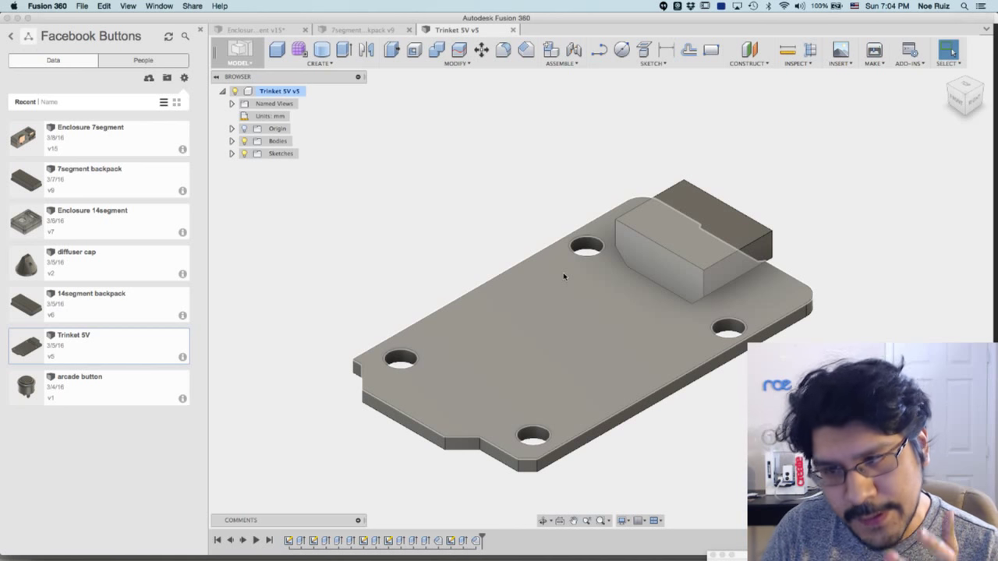
scroll(510, 223, down, 2)
scroll(510, 241, up, 2)
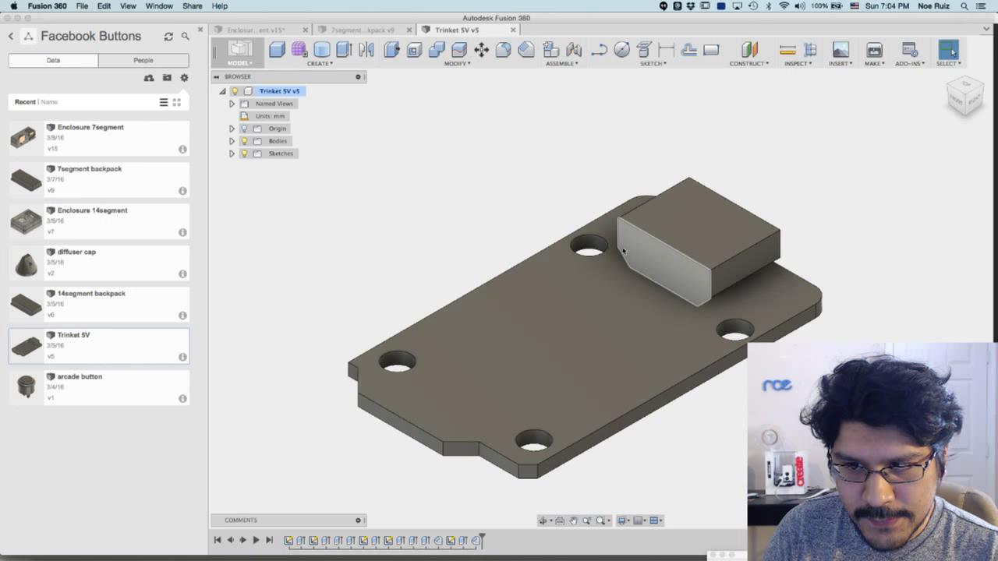
scroll(409, 277, down, 2)
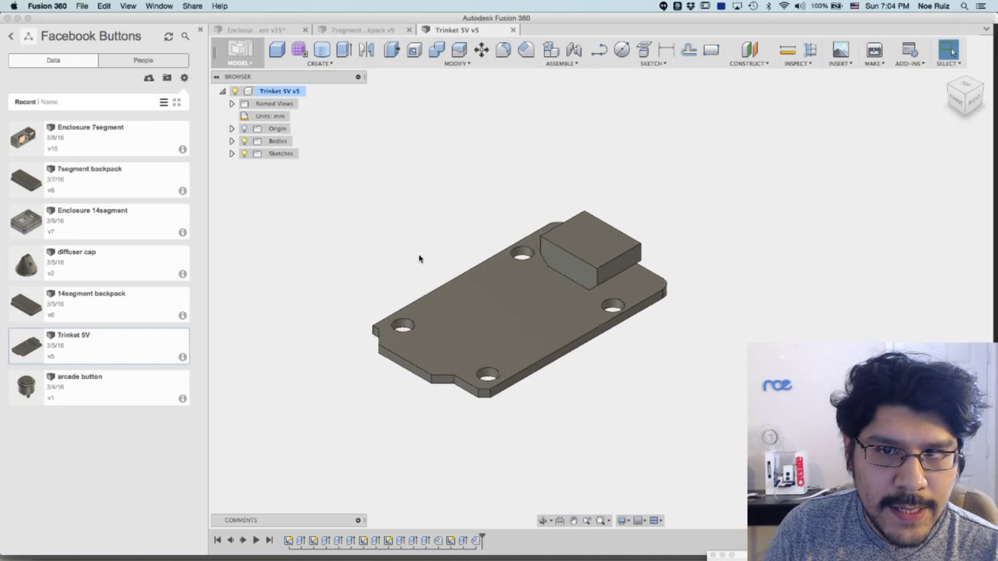
scroll(419, 259, up, 2)
scroll(419, 258, down, 2)
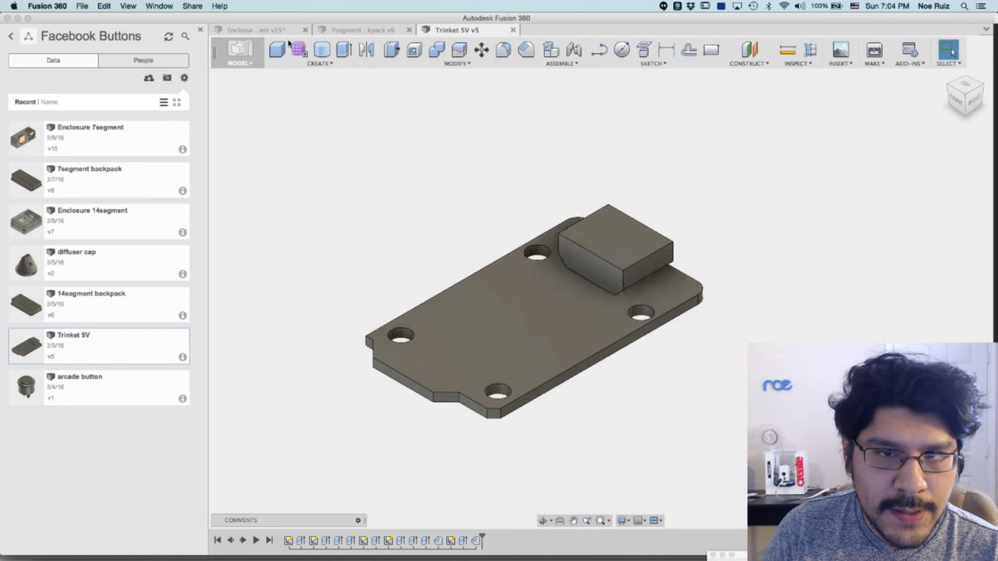
Return to the Enclosure 7segment design, orbit it, and briefly hide then reshow the lid
click(265, 30)
scroll(367, 179, up, 3)
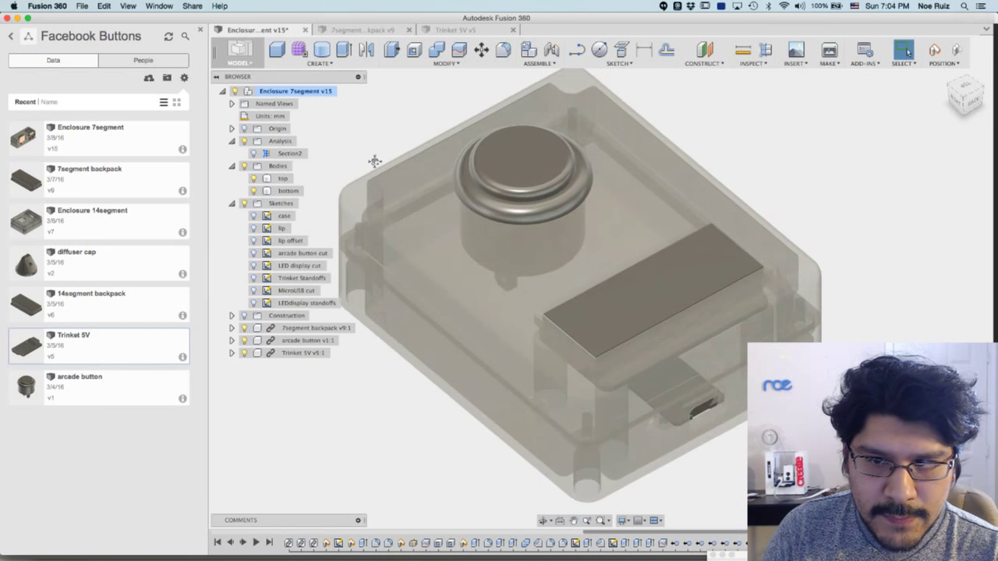
shift+middle_drag(374, 160, 441, 217)
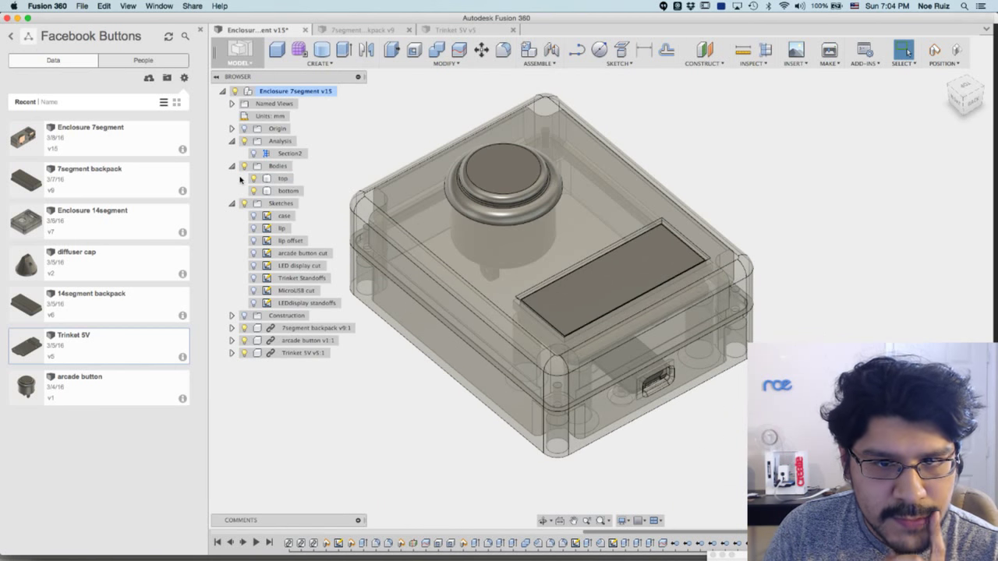
click(252, 178)
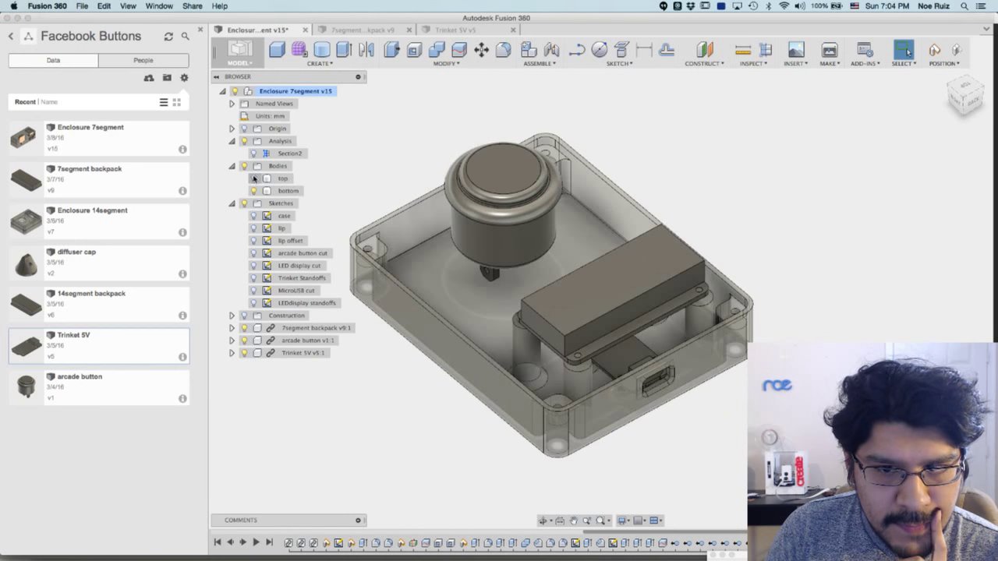
click(252, 178)
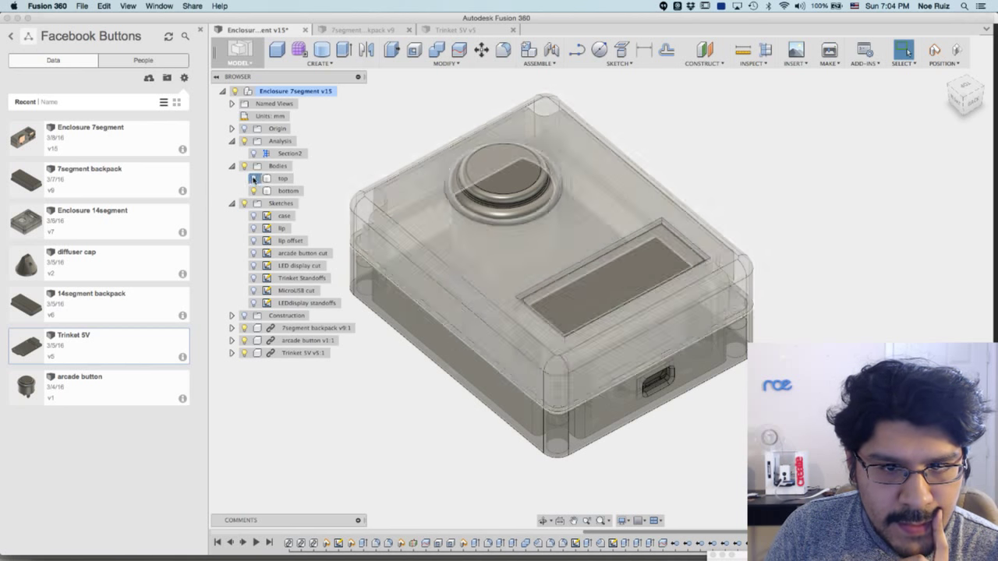
Turn on the Section2 cut and inspect it from the LEFT view and several orbited angles
click(253, 152)
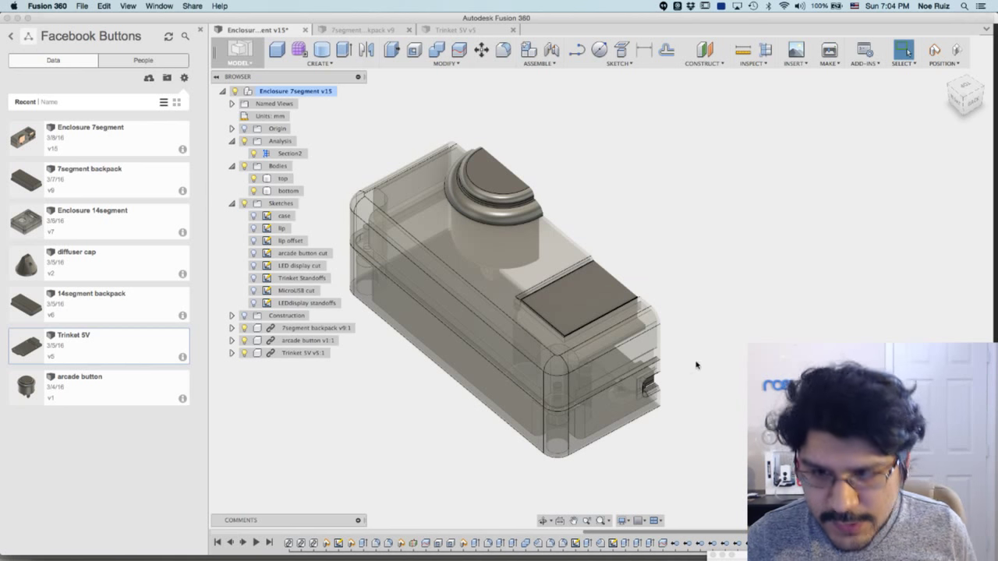
shift+middle_drag(693, 339, 615, 287)
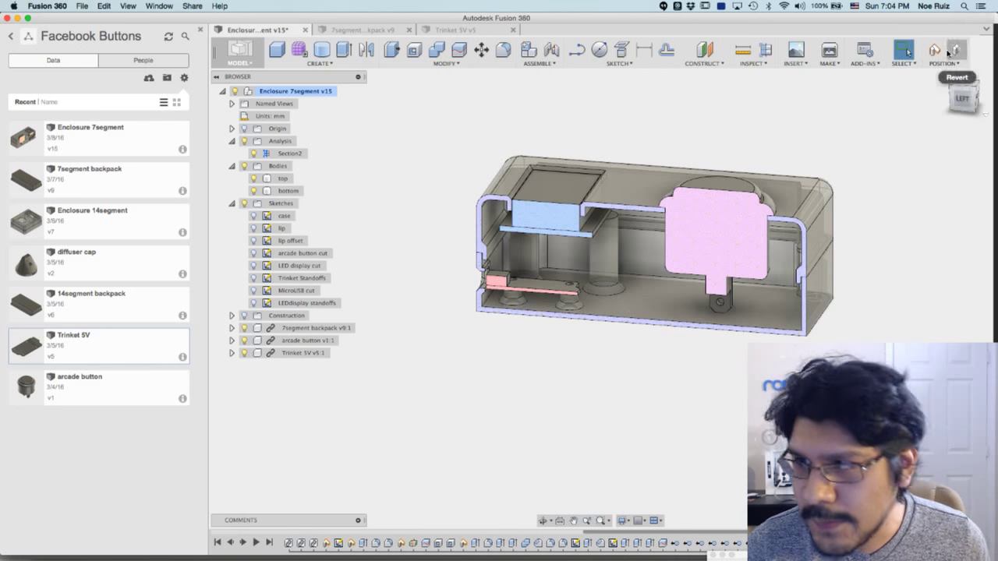
click(964, 97)
scroll(543, 343, up, 5)
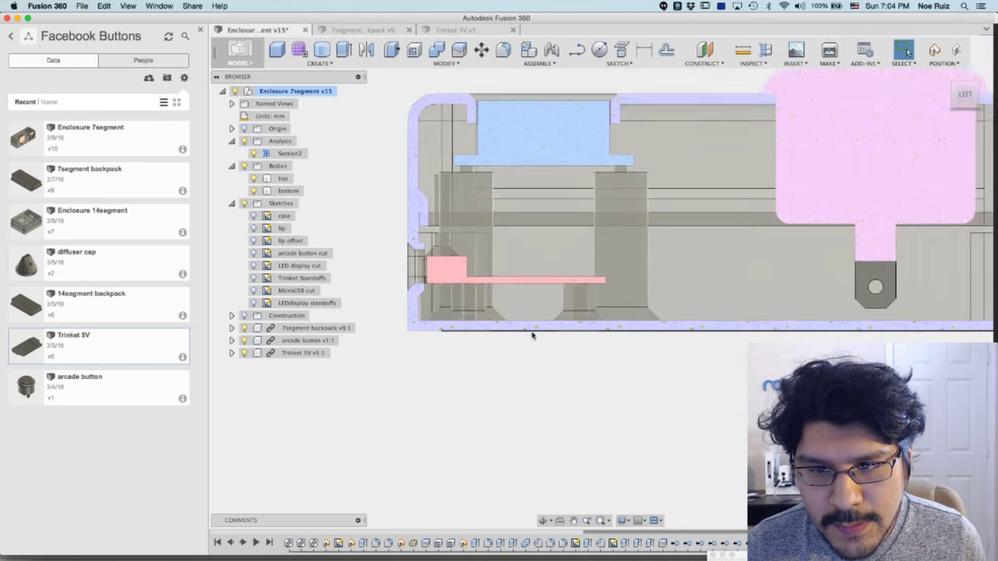
scroll(530, 335, down, 4)
mouse_move(464, 310)
shift+middle_down()
mouse_move(468, 328)
mouse_move(471, 314)
shift+middle_up()
scroll(456, 306, up, 3)
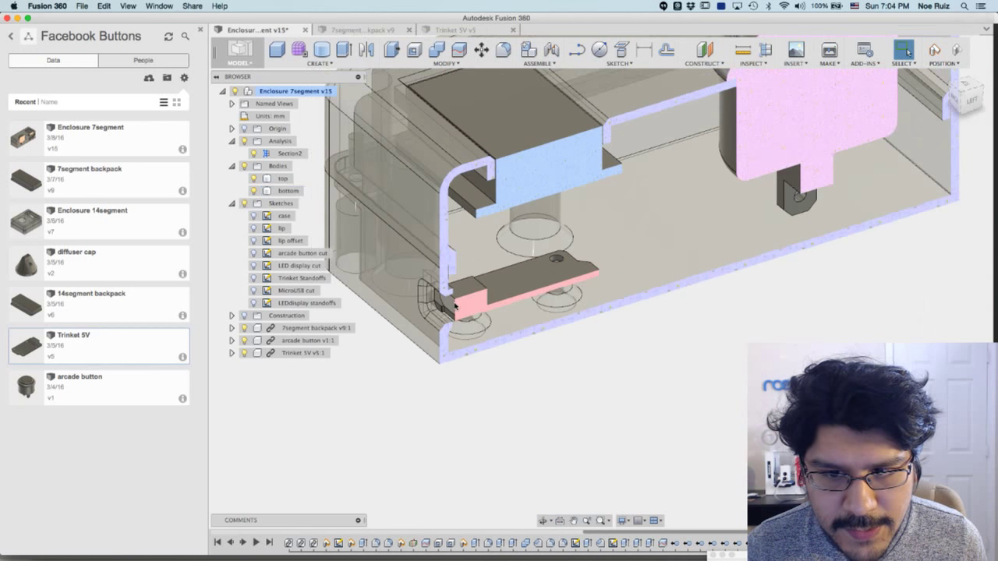
shift+middle_drag(549, 286, 494, 286)
scroll(518, 281, up, 3)
scroll(514, 304, down, 4)
shift+middle_drag(530, 316, 557, 352)
scroll(557, 352, up, 2)
Turn off Section2 and hide the top body to look down at the button and display
click(256, 153)
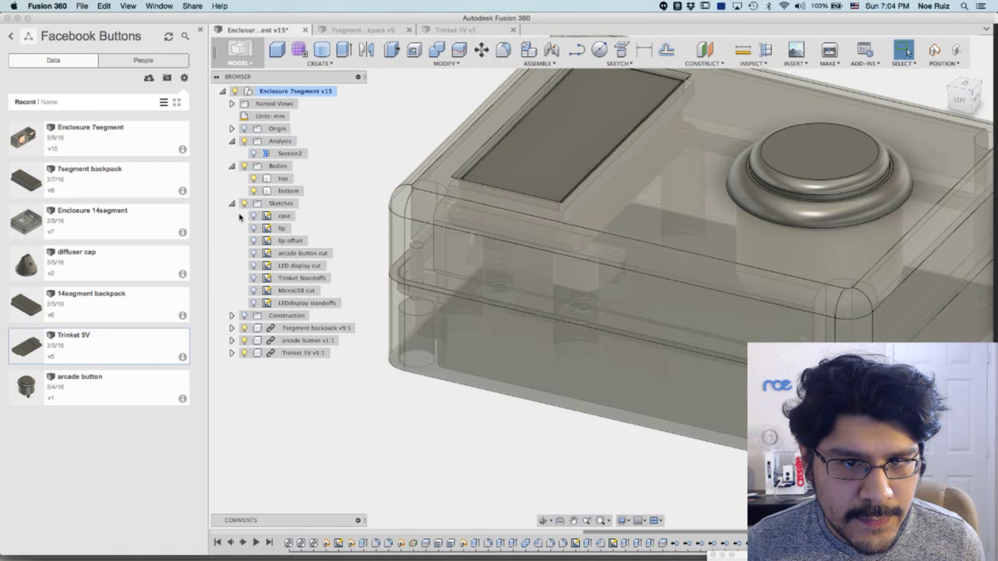
click(253, 179)
shift+middle_drag(280, 229, 353, 160)
scroll(458, 198, up, 2)
scroll(458, 198, up, 2)
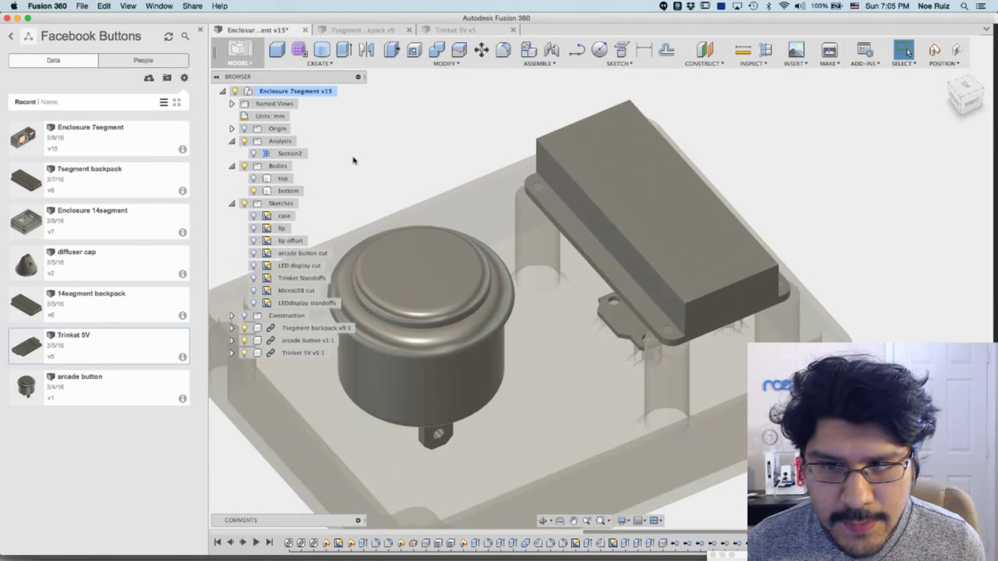
Show the lid again and toggle the 7segment backpack component's visibility
click(253, 178)
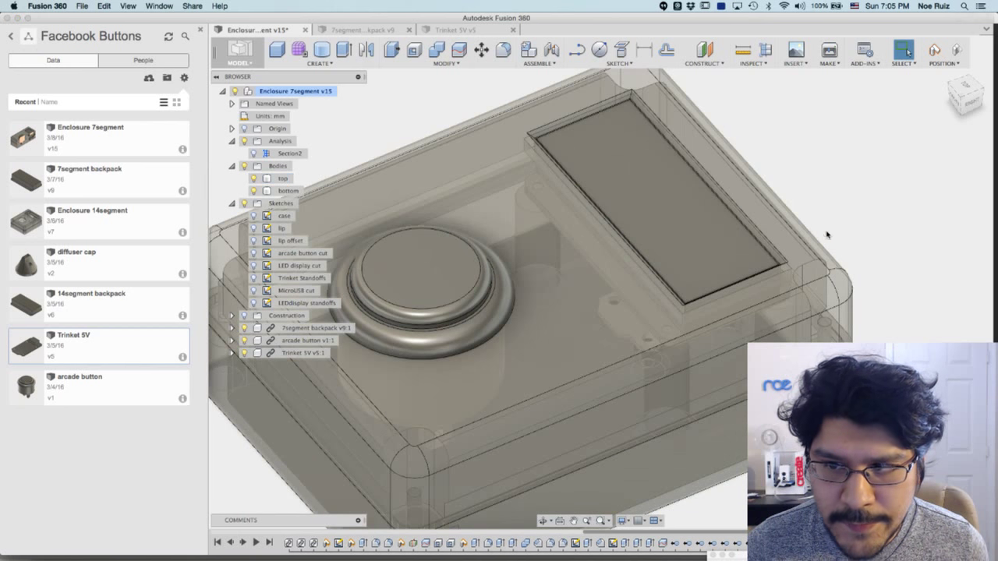
shift+middle_drag(828, 235, 207, 338)
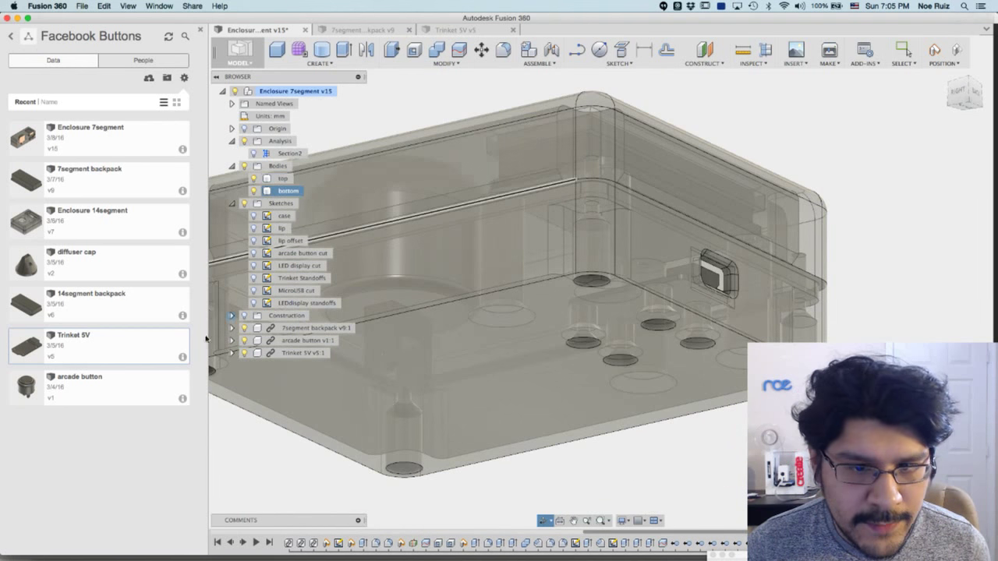
key(Escape)
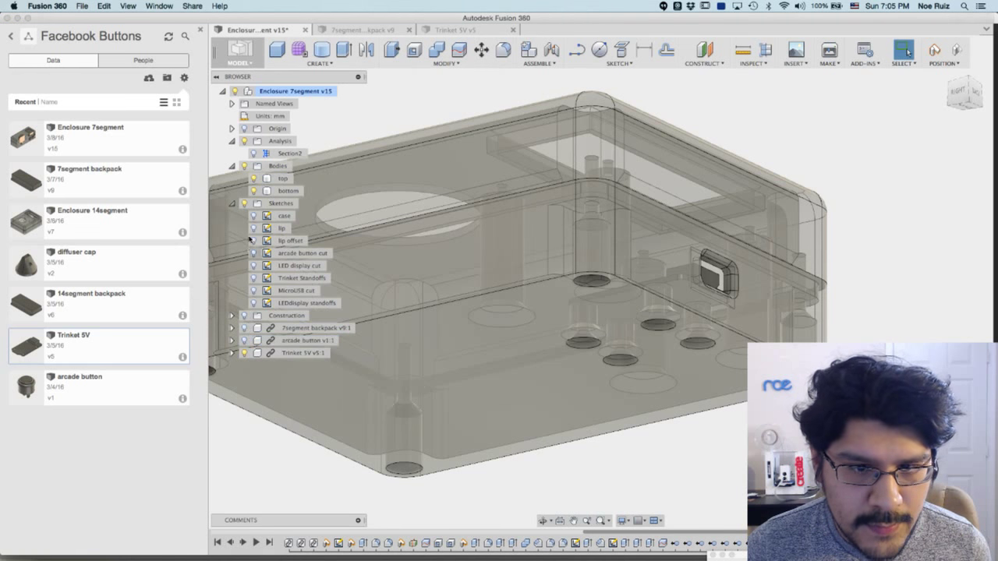
click(244, 329)
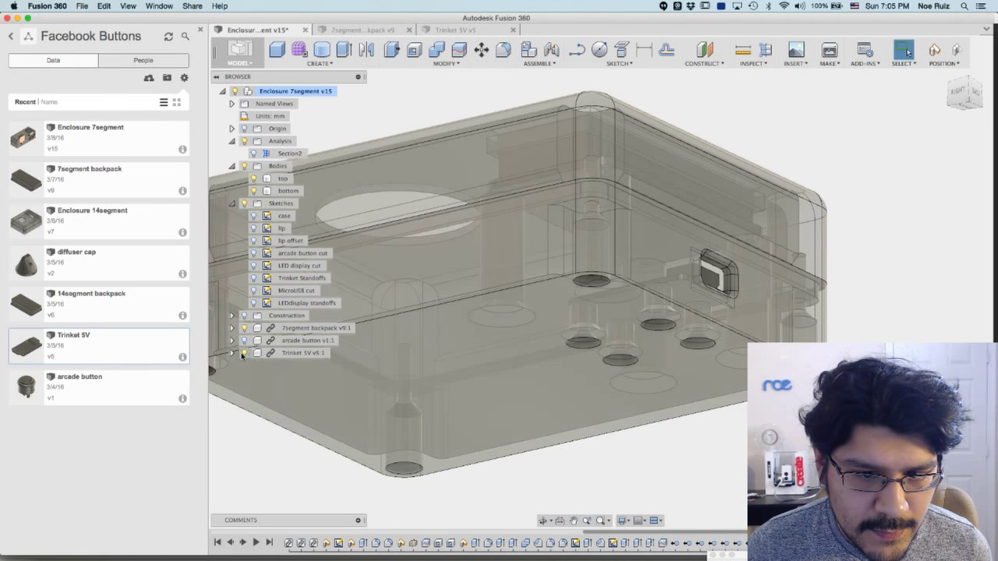
click(244, 353)
Hide the bottom body, then orbit and zoom into the sectioned lid's inner lip and button cutout
click(245, 178)
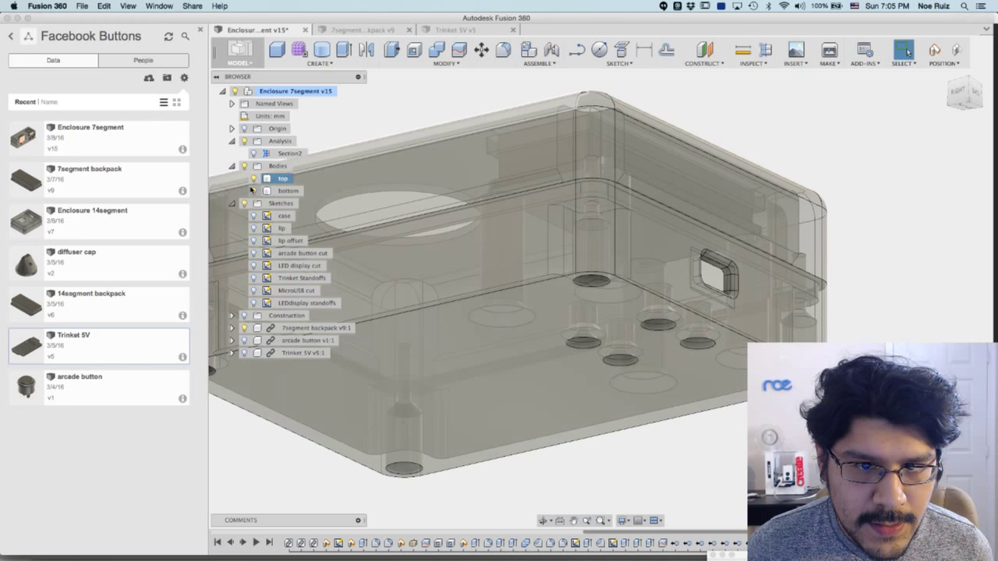
click(253, 190)
shift+middle_drag(483, 327, 562, 343)
scroll(546, 312, up, 5)
click(283, 179)
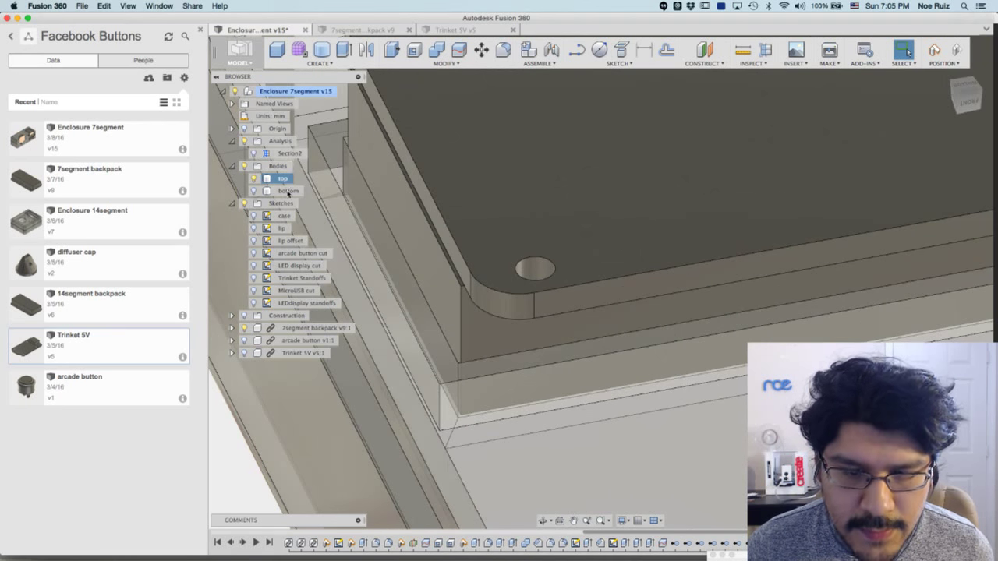
scroll(546, 312, down, 5)
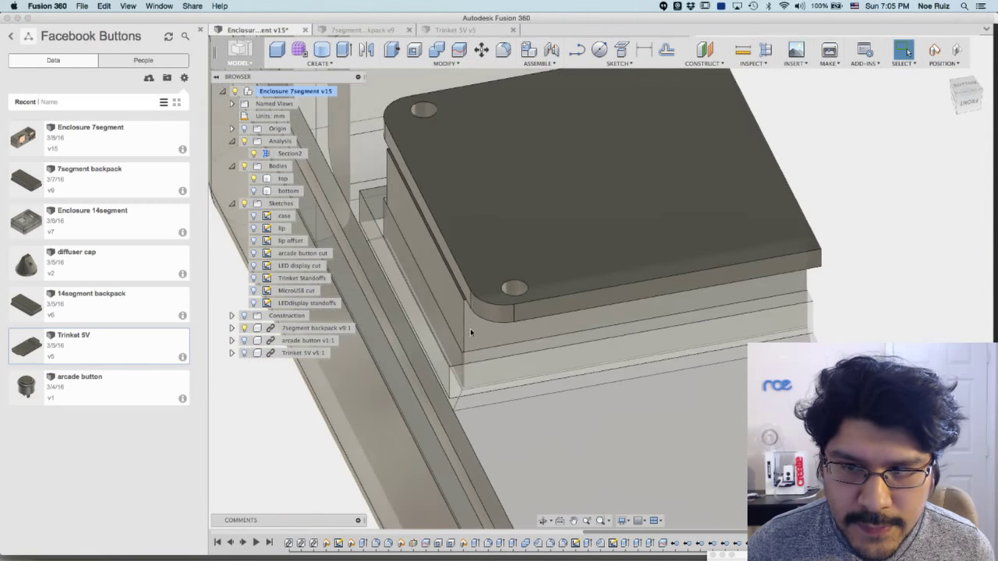
shift+middle_drag(783, 330, 701, 376)
scroll(702, 375, up, 5)
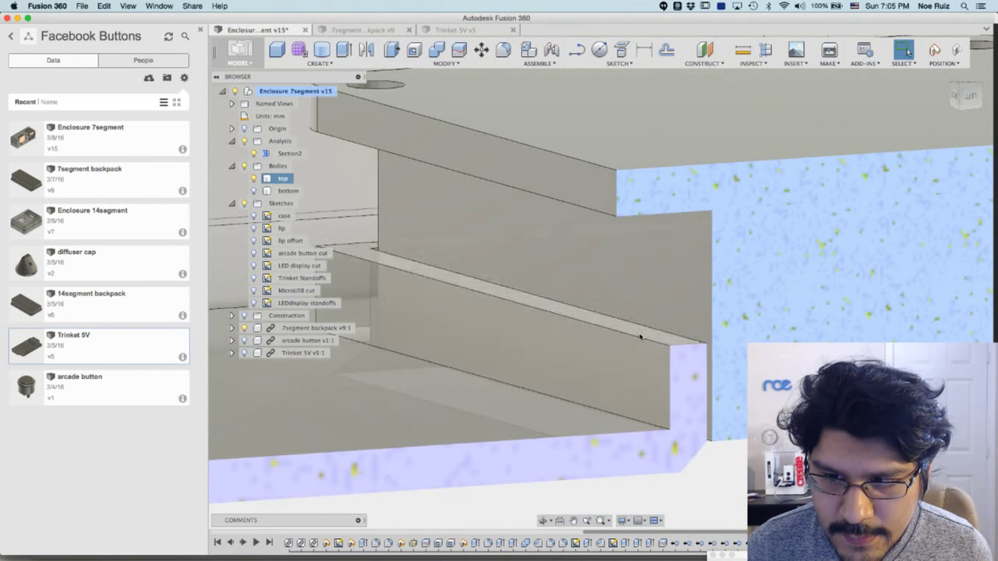
scroll(645, 351, down, 3)
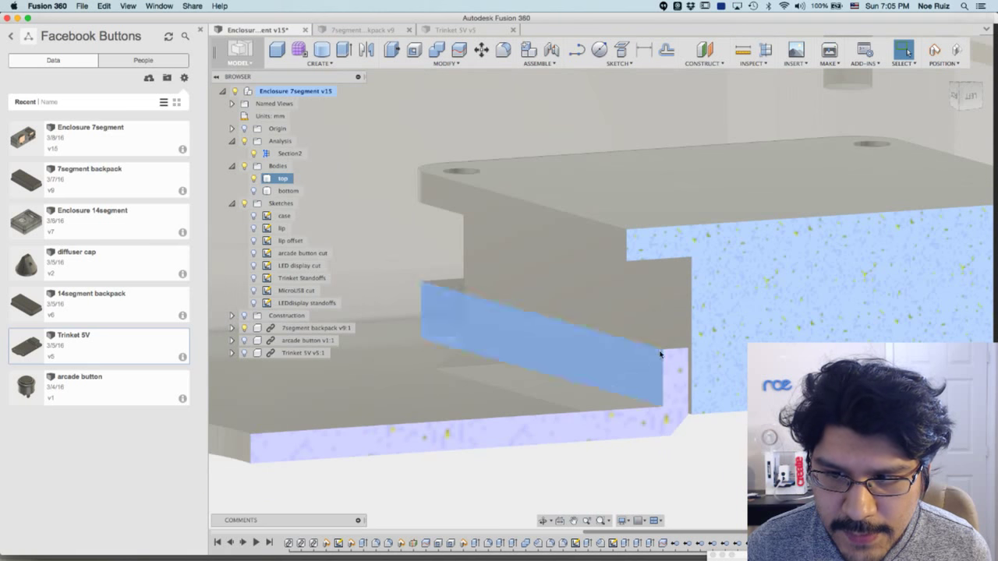
scroll(660, 355, up, 3)
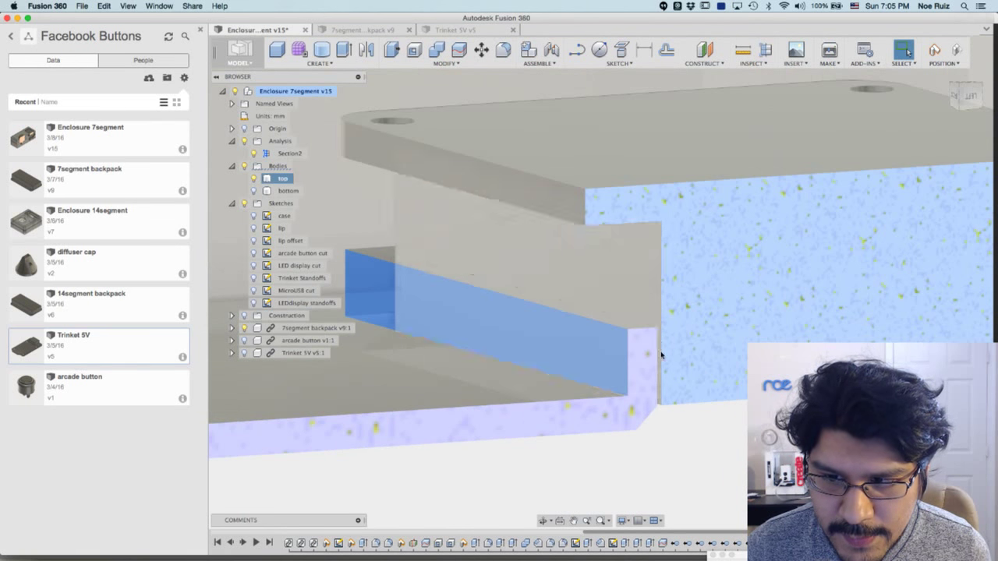
shift+middle_drag(660, 355, 566, 227)
Restore the bottom body, switch off Section2, and show the arcade button component in the lid
scroll(475, 369, up, 1)
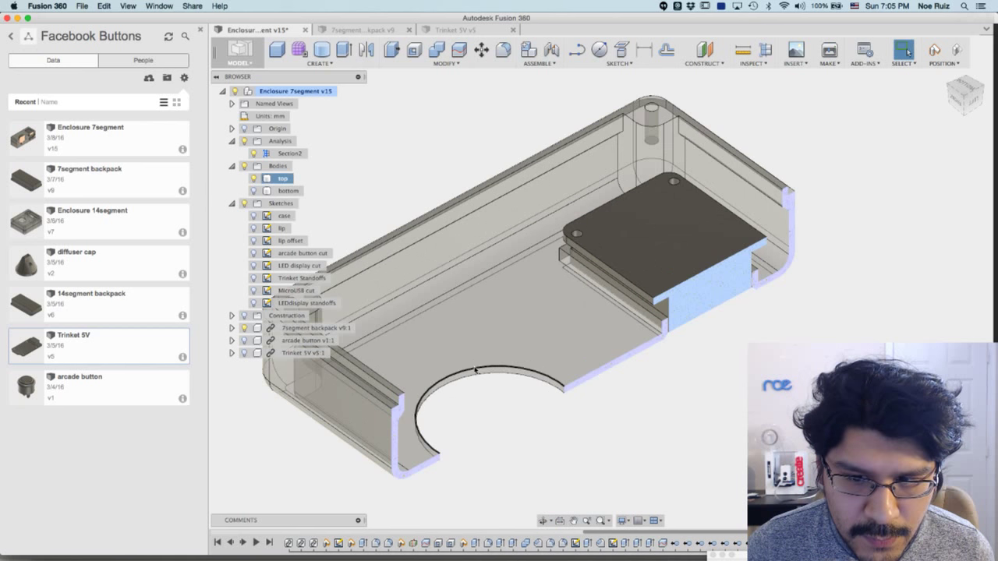
click(254, 191)
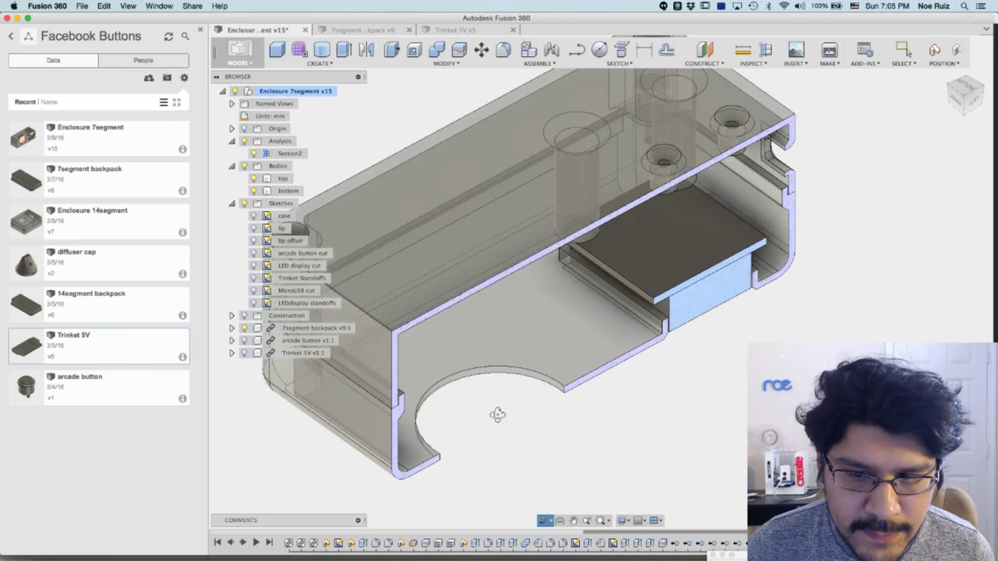
shift+middle_drag(497, 415, 604, 281)
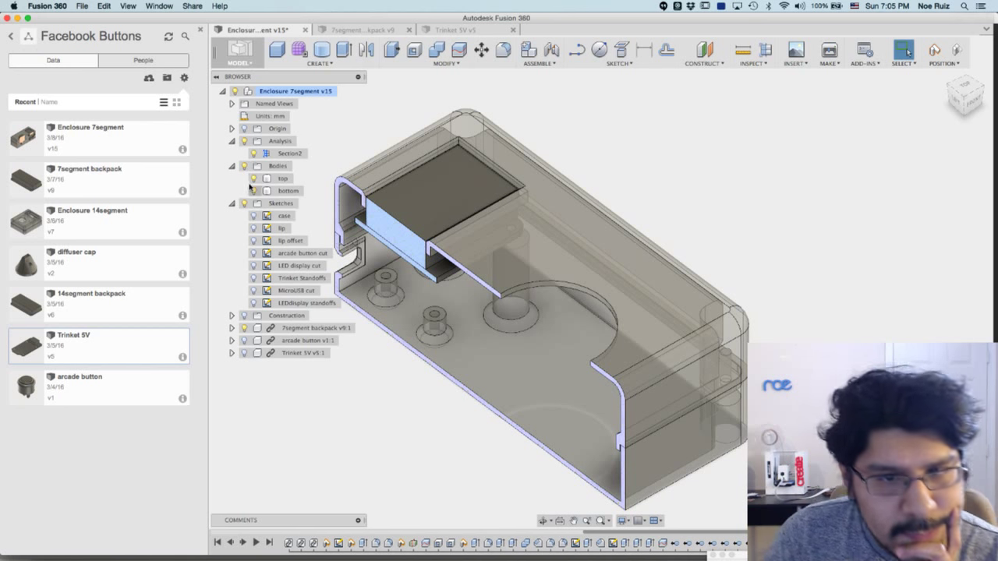
click(255, 152)
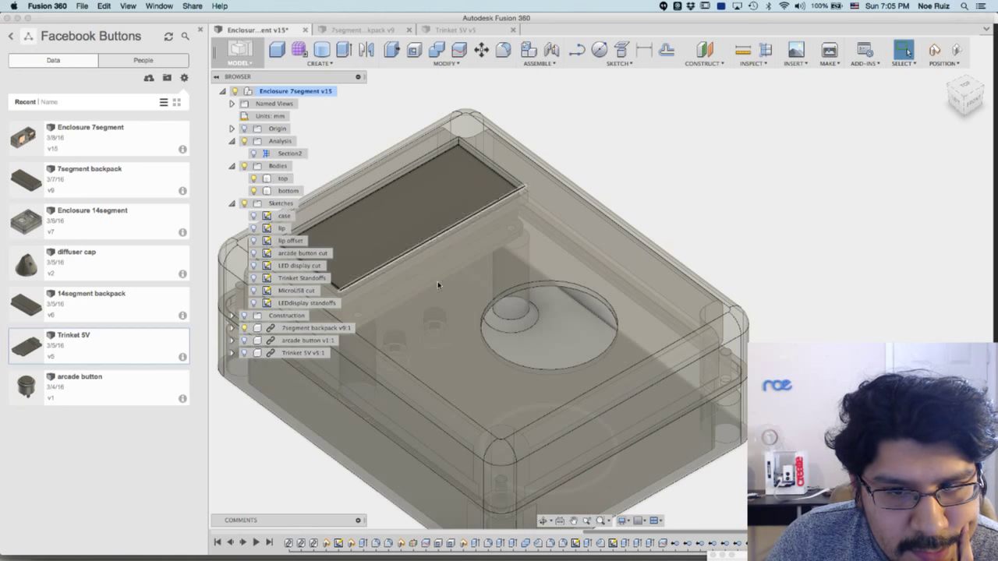
scroll(438, 285, down, 2)
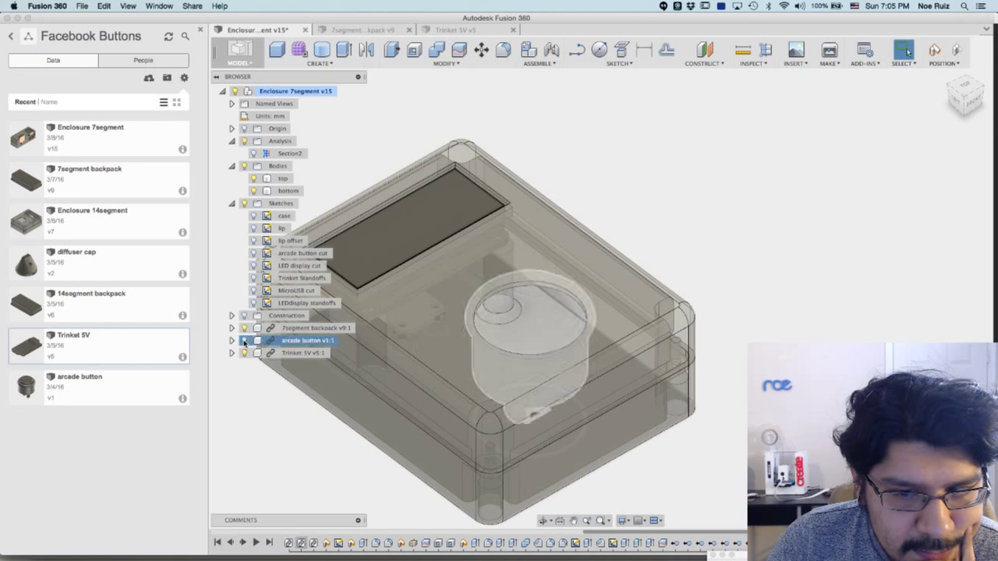
click(244, 340)
scroll(445, 305, down, 2)
Hide the lid and view the base from the top, rotated 90 degrees, then at a tilted front angle
middle_drag(459, 262, 591, 274)
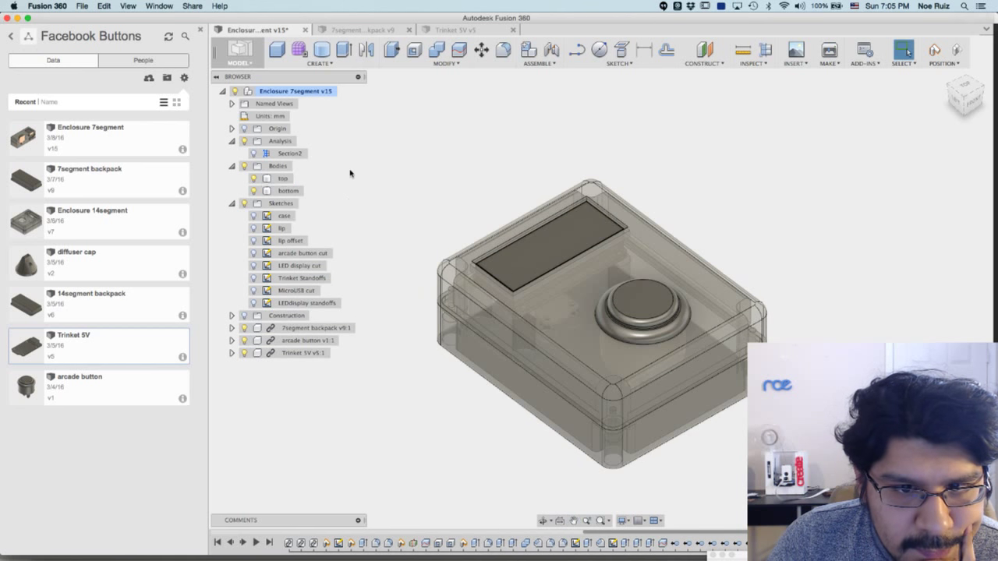
click(254, 178)
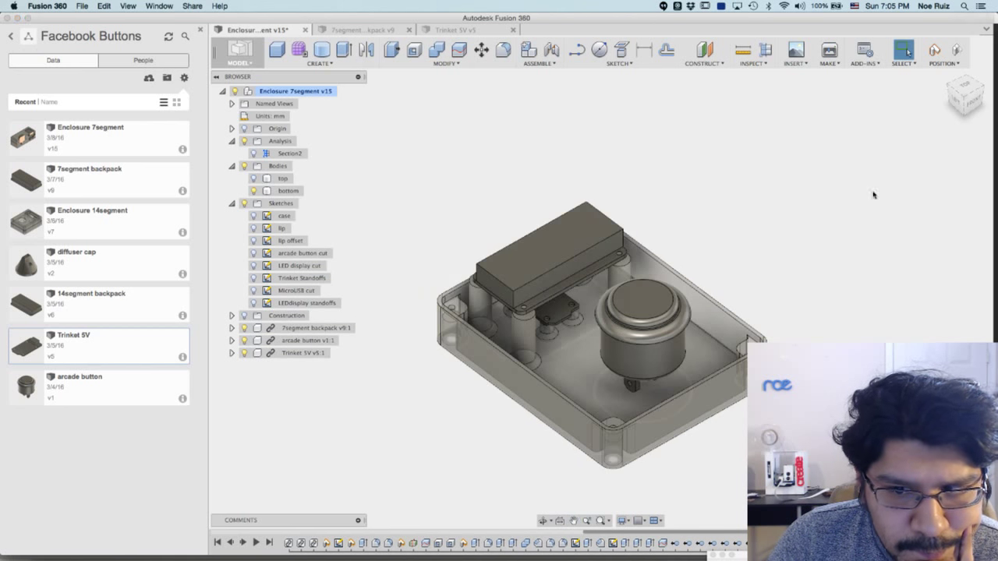
click(967, 84)
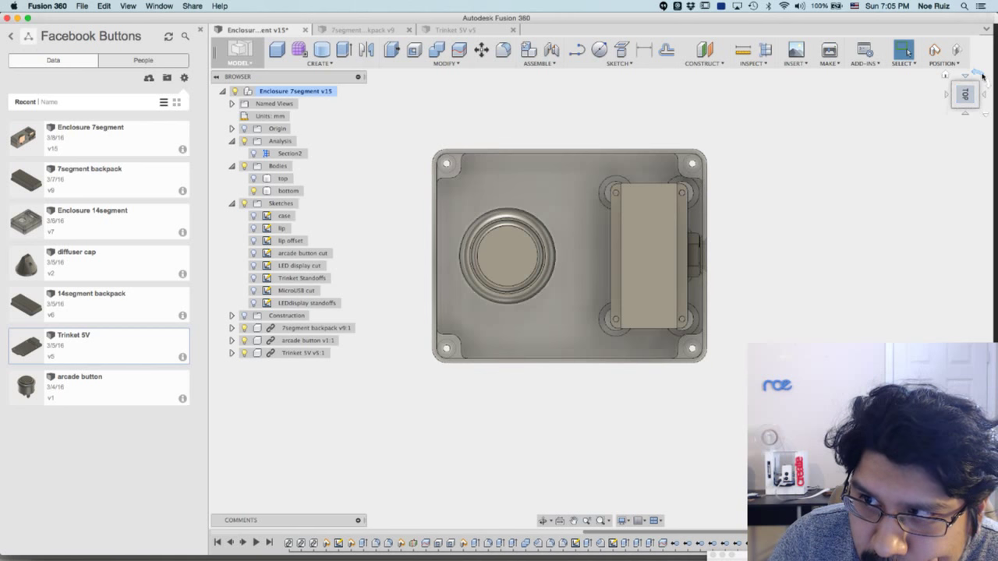
click(983, 76)
scroll(482, 198, up, 5)
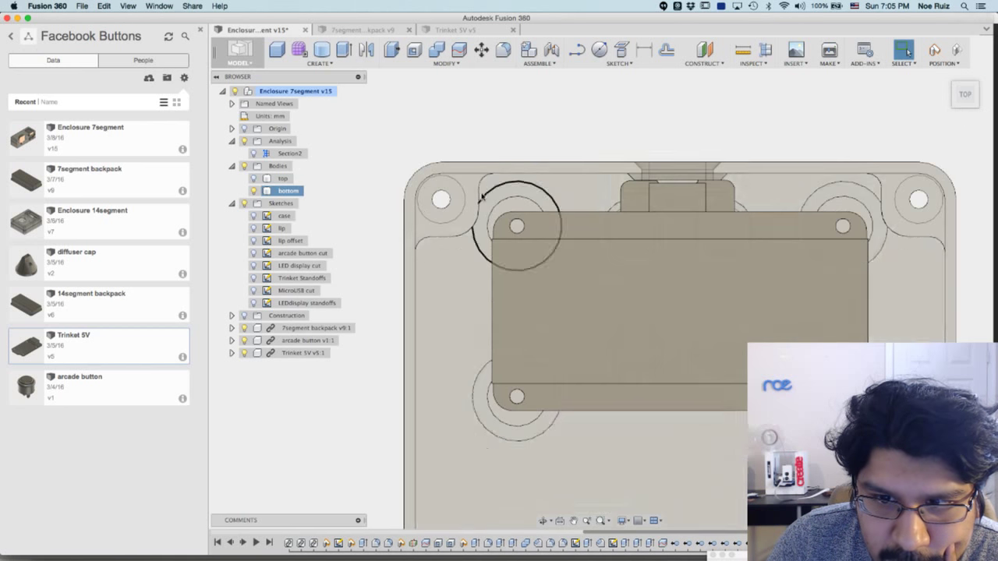
scroll(482, 197, down, 5)
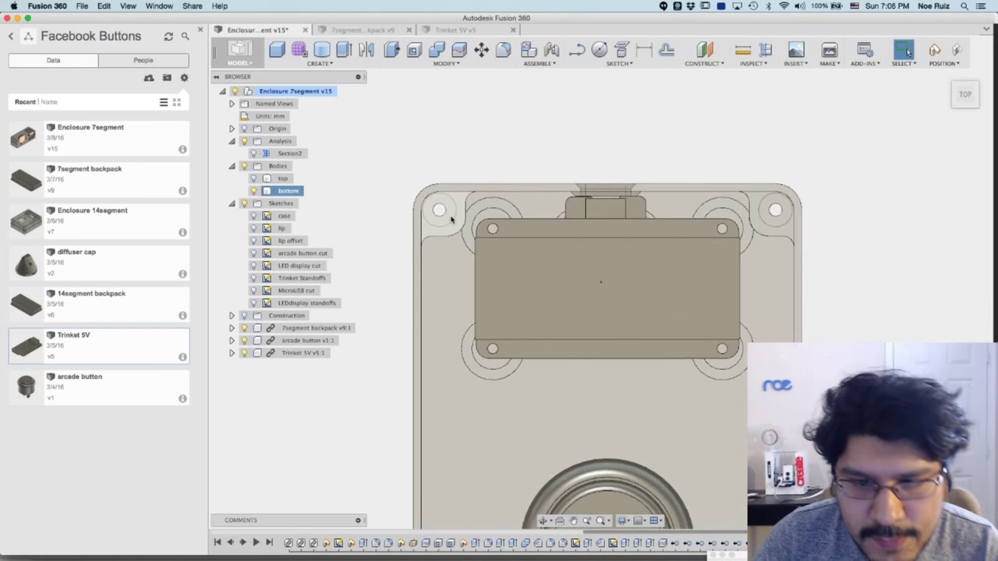
shift+middle_drag(399, 294, 372, 290)
scroll(414, 263, down, 2)
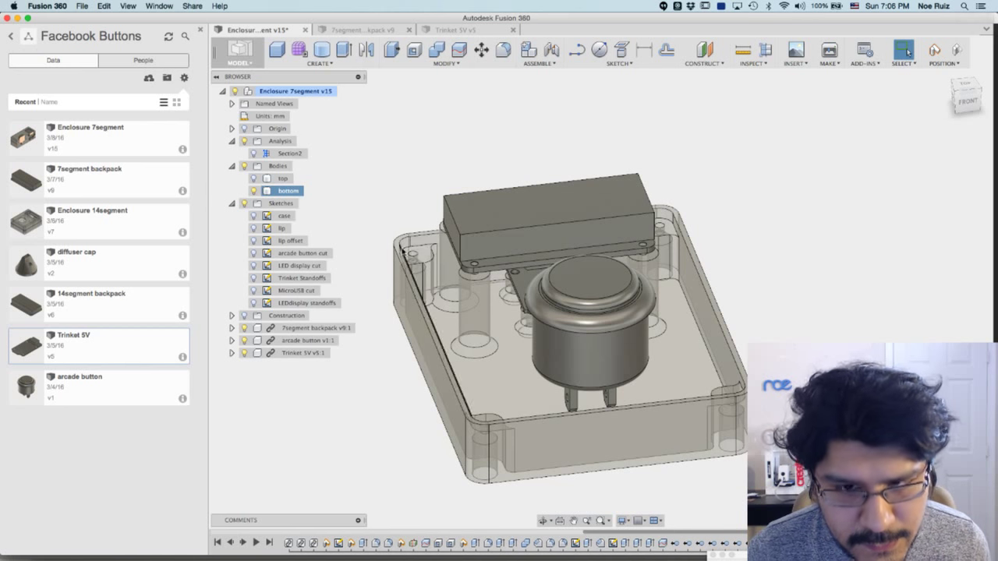
Reshow the lid, turn on Section2, and inspect the cut from the LEFT view with slight tilts
scroll(402, 251, up, 2)
click(254, 179)
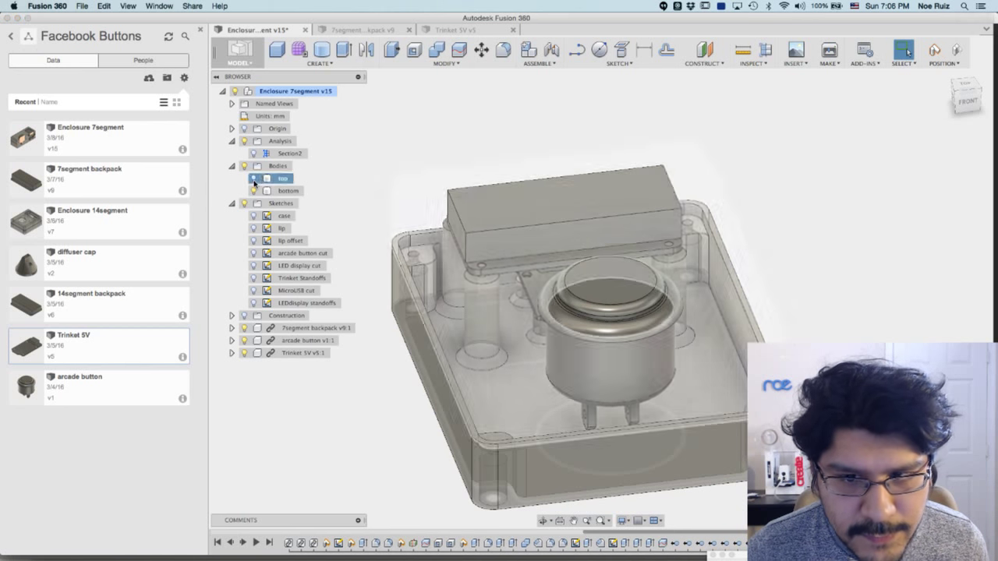
click(253, 153)
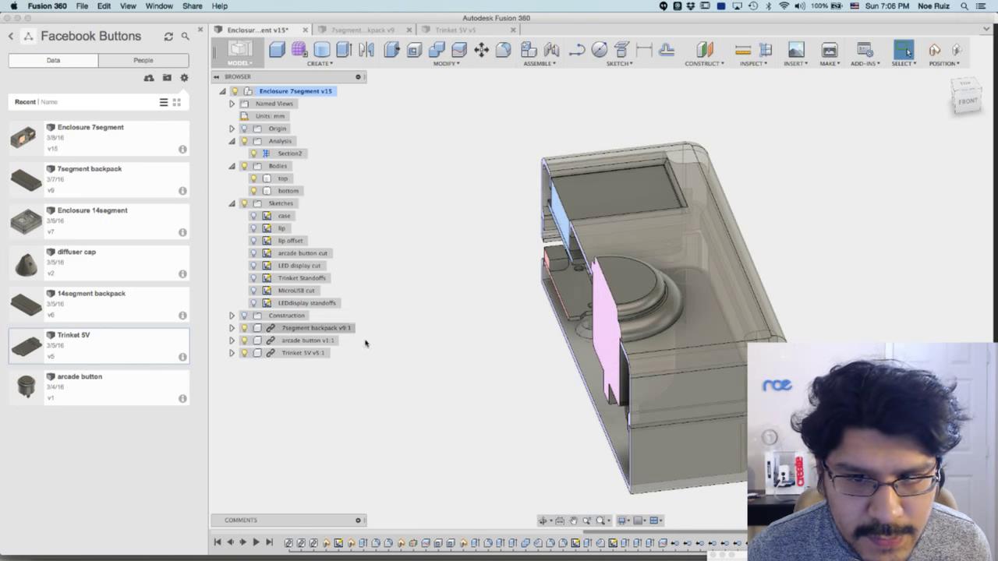
shift+middle_drag(499, 340, 628, 119)
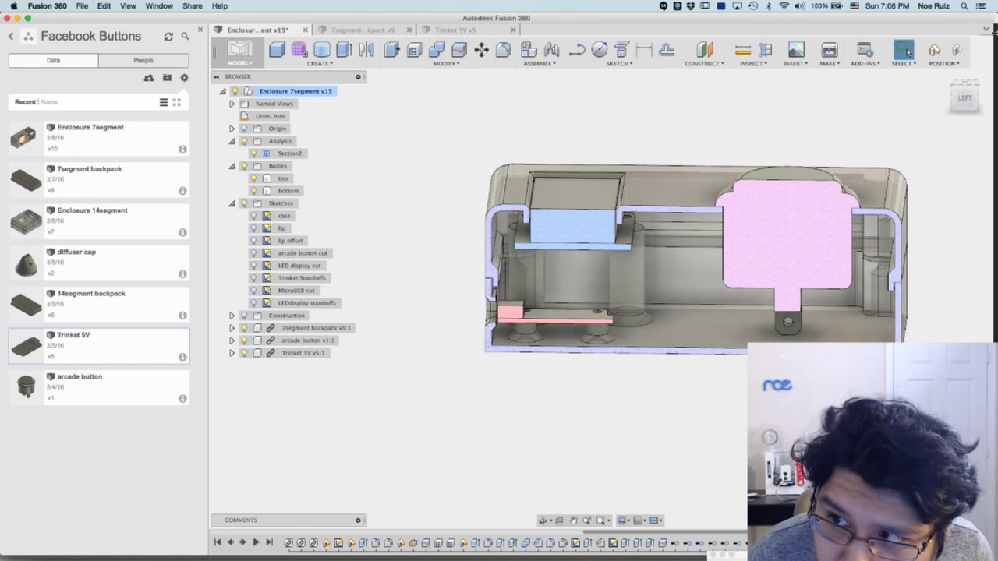
click(971, 94)
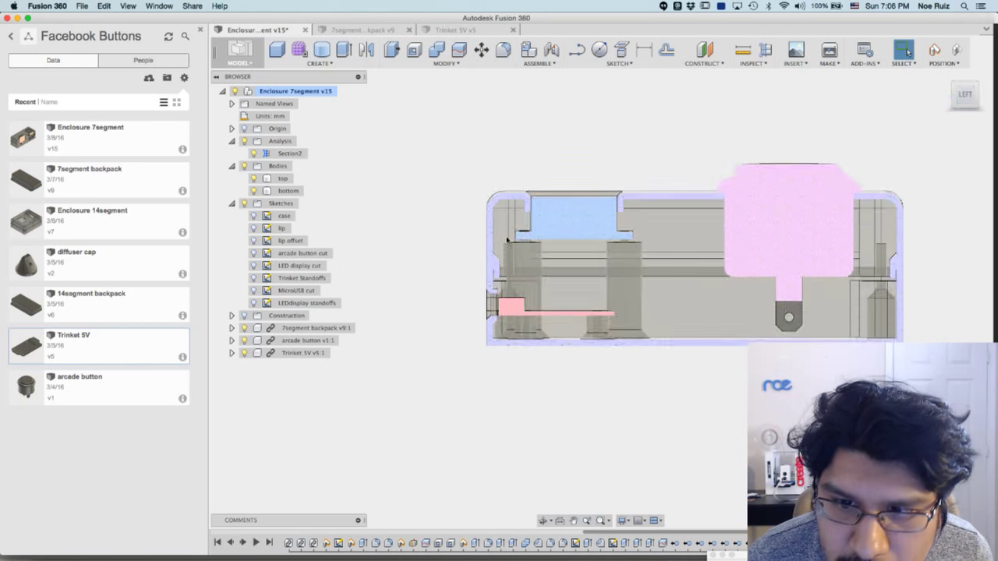
scroll(492, 276, up, 3)
scroll(492, 277, up, 3)
shift+middle_drag(490, 272, 521, 263)
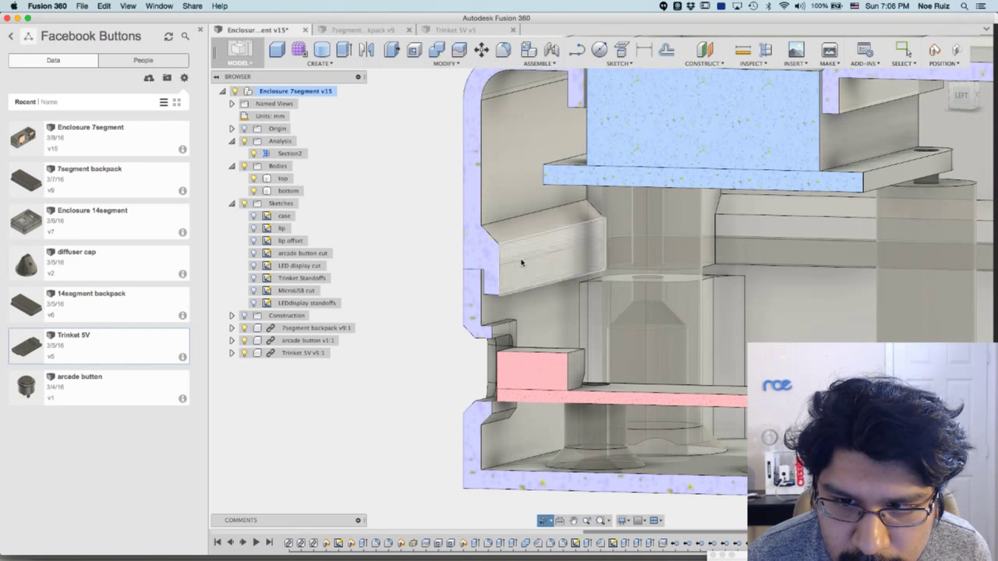
scroll(483, 272, down, 5)
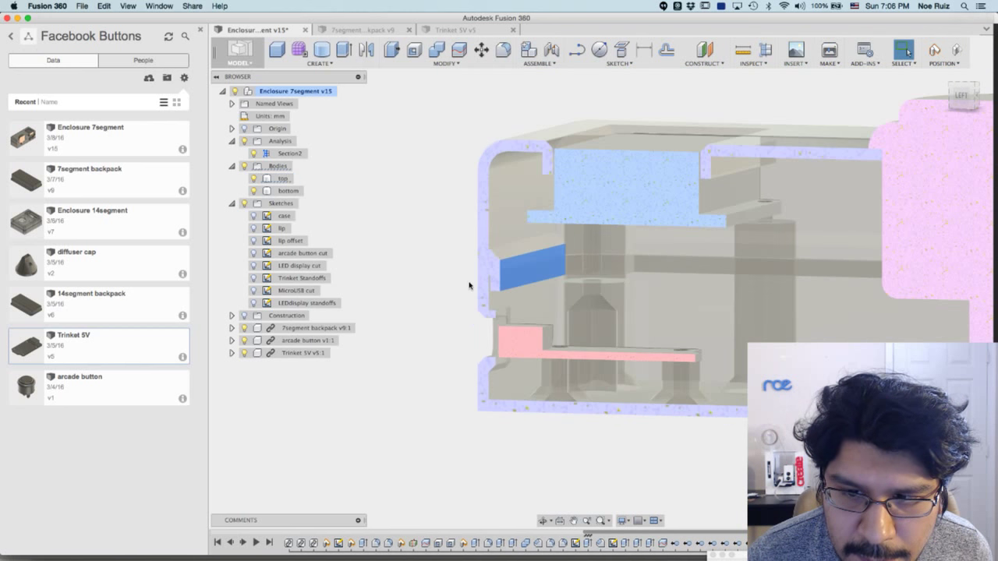
shift+middle_drag(474, 276, 489, 271)
scroll(469, 271, up, 5)
scroll(491, 271, up, 6)
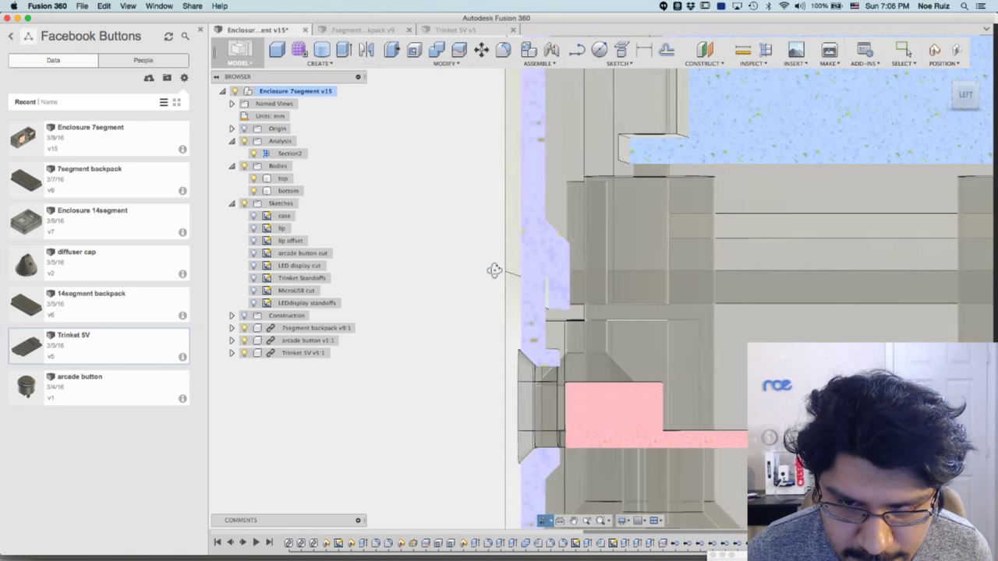
scroll(550, 286, down, 6)
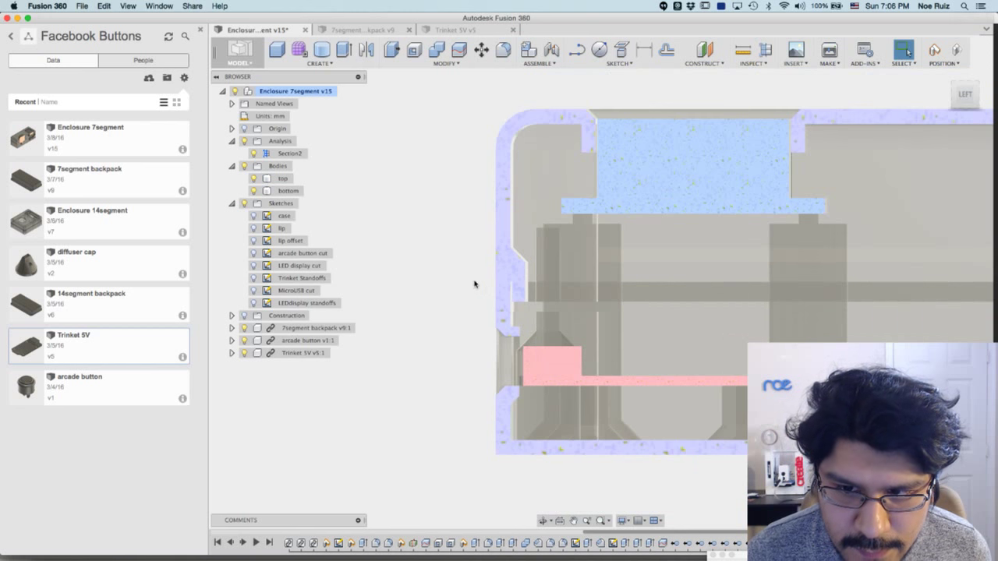
Orbit the cut case to angled views of display, board and button, then turn Section2 off
mouse_move(474, 283)
shift+middle_down()
mouse_move(460, 295)
mouse_move(490, 289)
shift+middle_up()
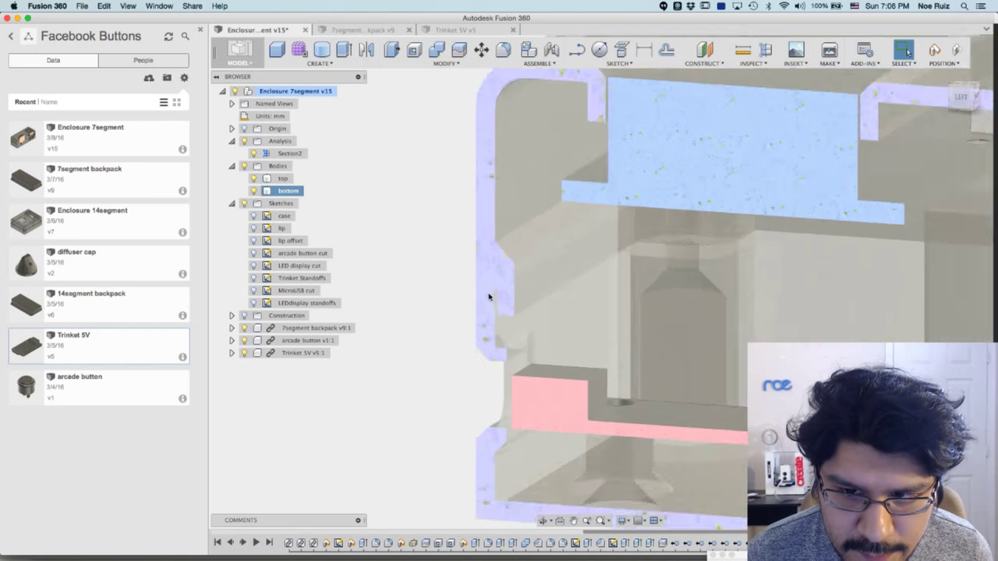
scroll(460, 296, down, 5)
scroll(468, 304, up, 5)
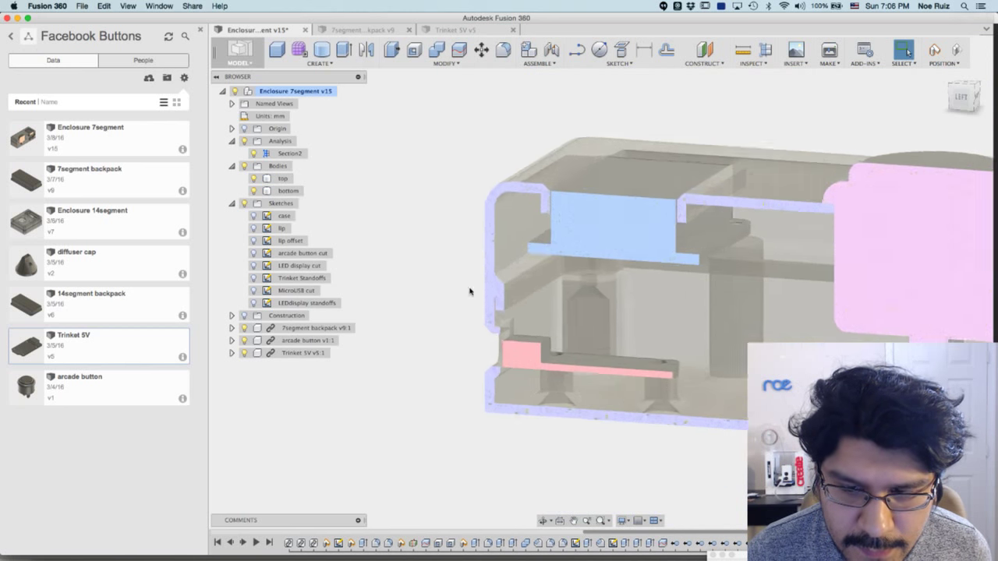
scroll(470, 311, down, 5)
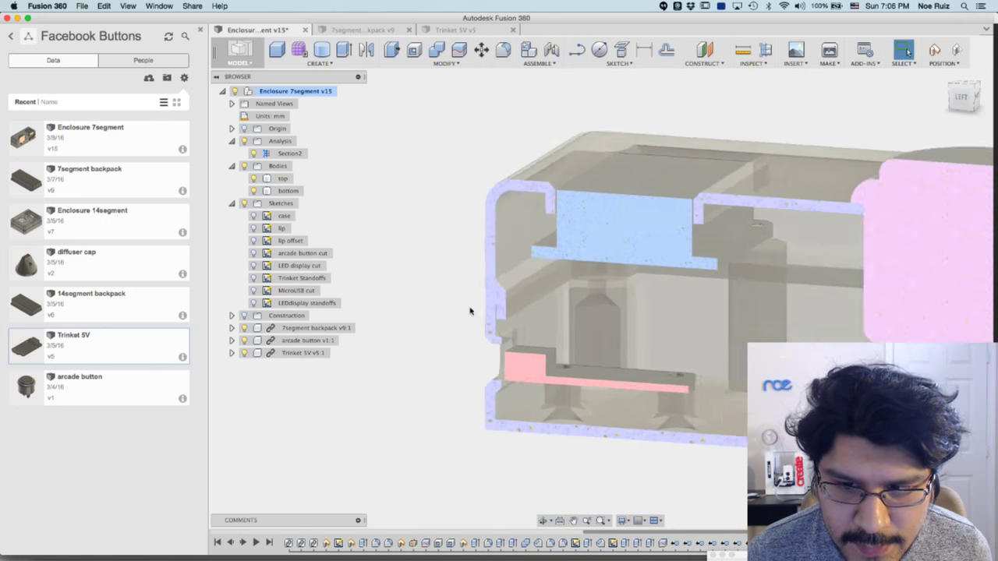
shift+middle_drag(470, 310, 430, 331)
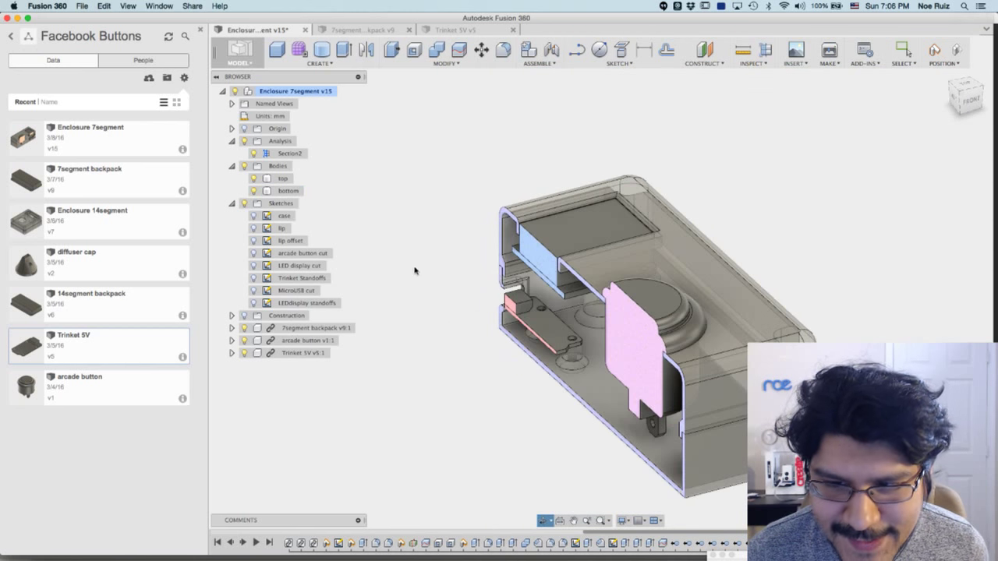
scroll(468, 265, up, 3)
middle_drag(516, 287, 456, 243)
scroll(413, 230, down, 2)
scroll(381, 259, down, 2)
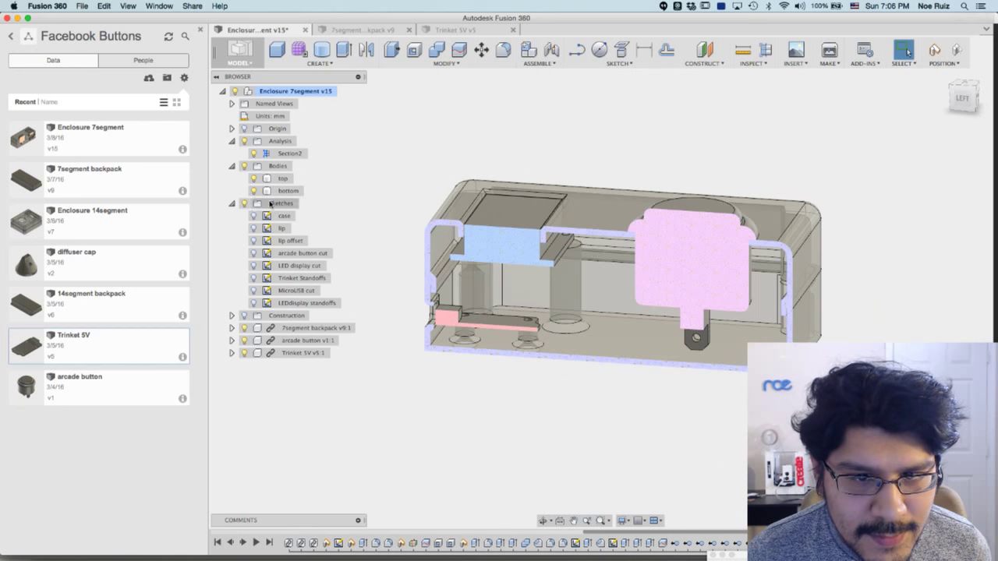
click(255, 154)
shift+middle_drag(694, 161, 528, 208)
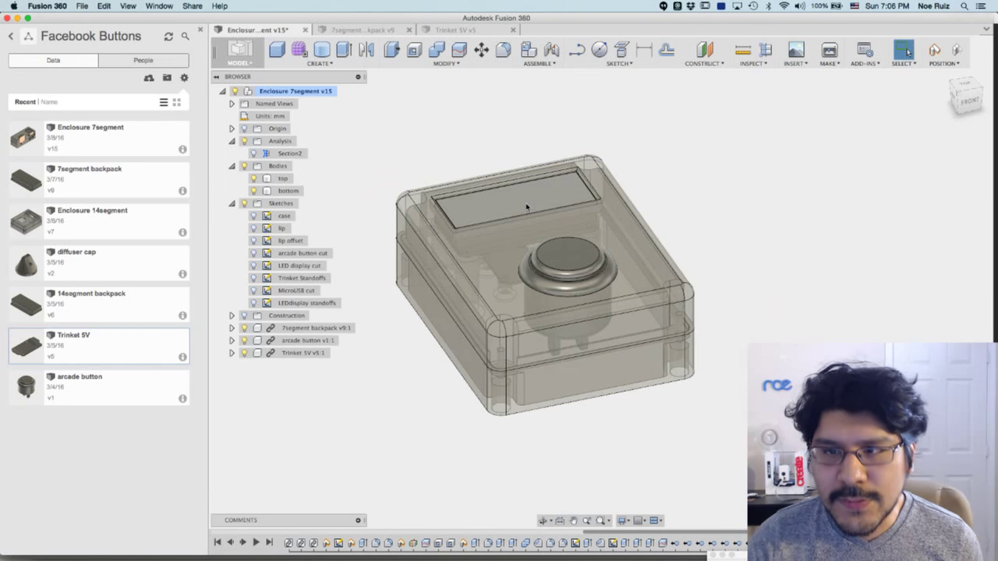
scroll(528, 209, up, 3)
mouse_move(436, 156)
middle_down()
mouse_move(472, 148)
mouse_move(445, 159)
middle_up()
shift+middle_drag(439, 401, 394, 227)
key(super+Tab)
click(351, 243)
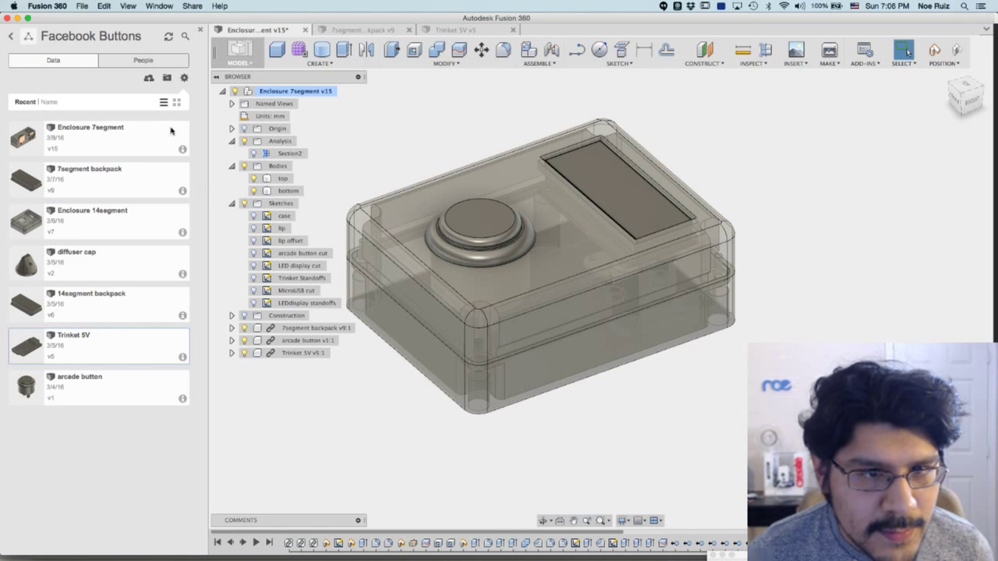
shift+middle_drag(425, 145, 517, 143)
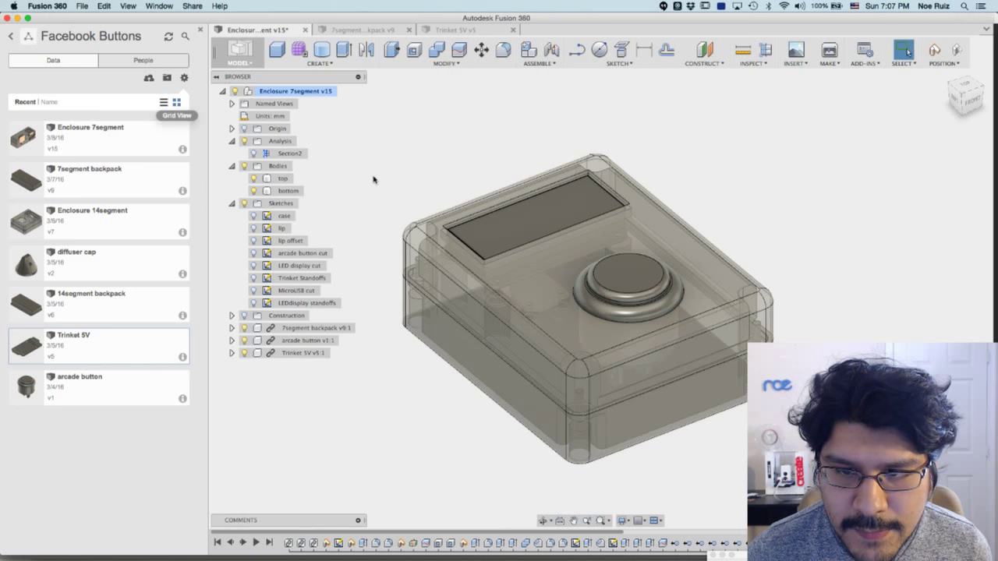
shift+middle_drag(374, 180, 521, 263)
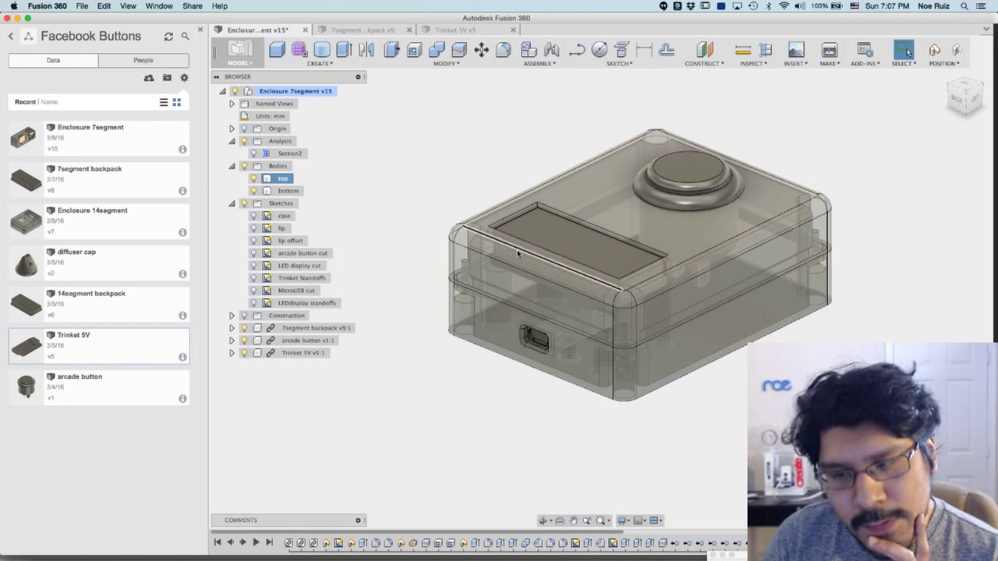
click(750, 334)
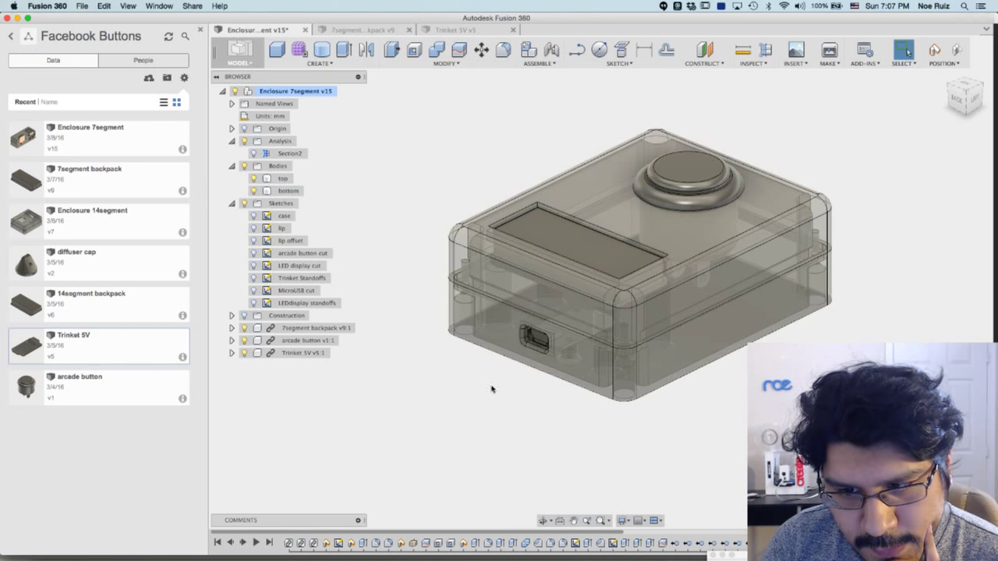
scroll(534, 343, up, 5)
scroll(529, 371, down, 4)
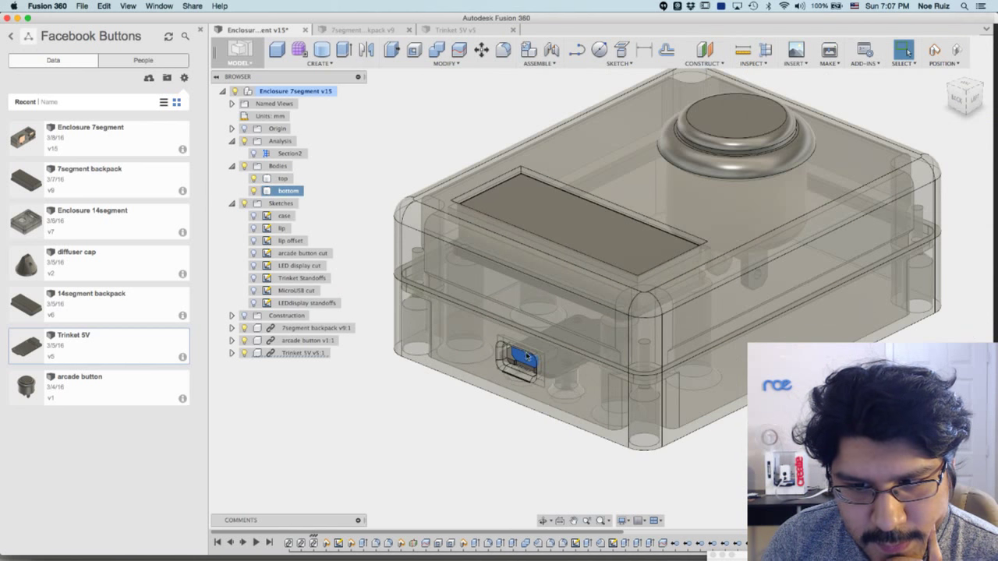
scroll(509, 366, up, 4)
scroll(546, 342, down, 5)
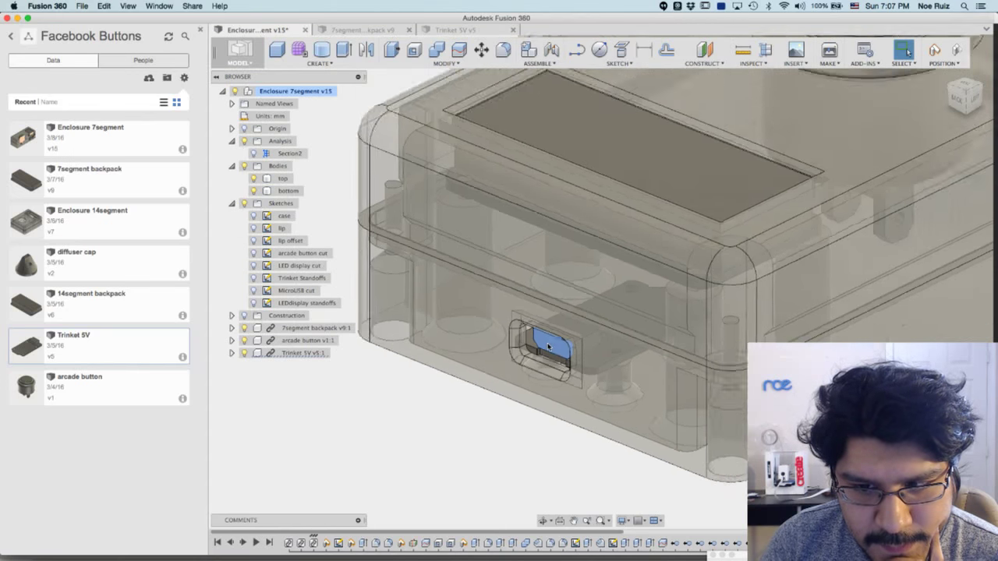
scroll(549, 346, down, 2)
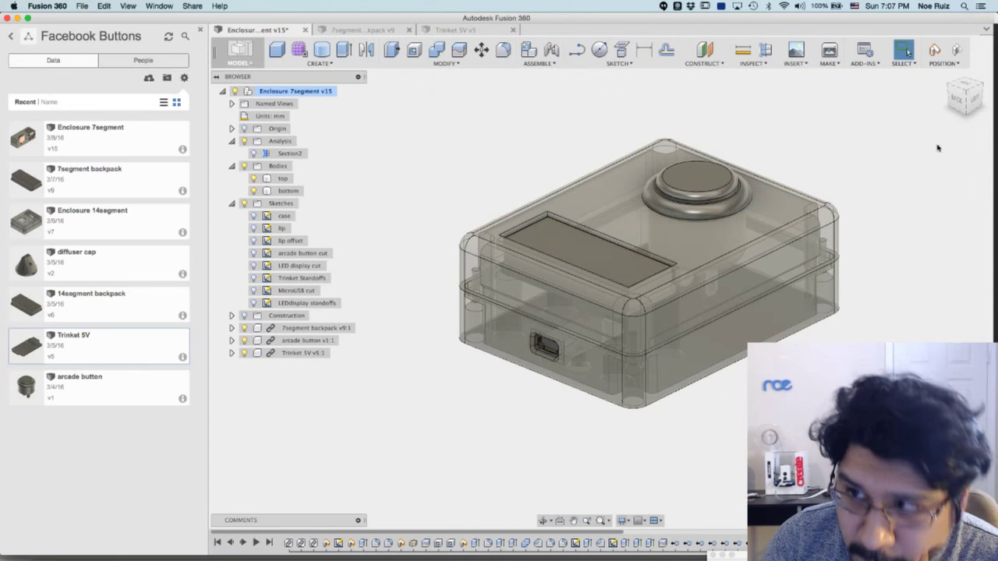
click(947, 75)
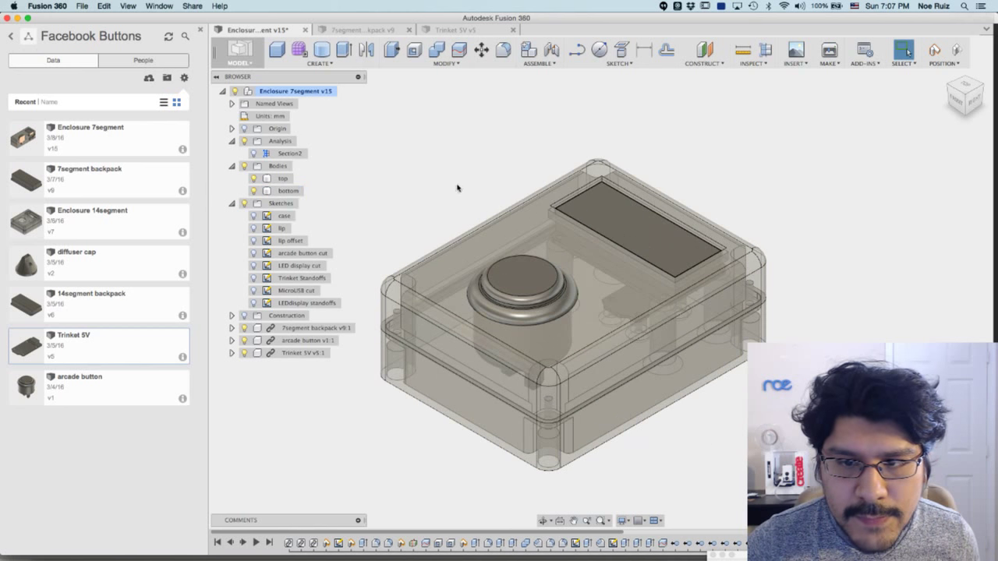
Bring up the published Trinket React Counter guide on Adafruit in Google Chrome
key(super+Tab)
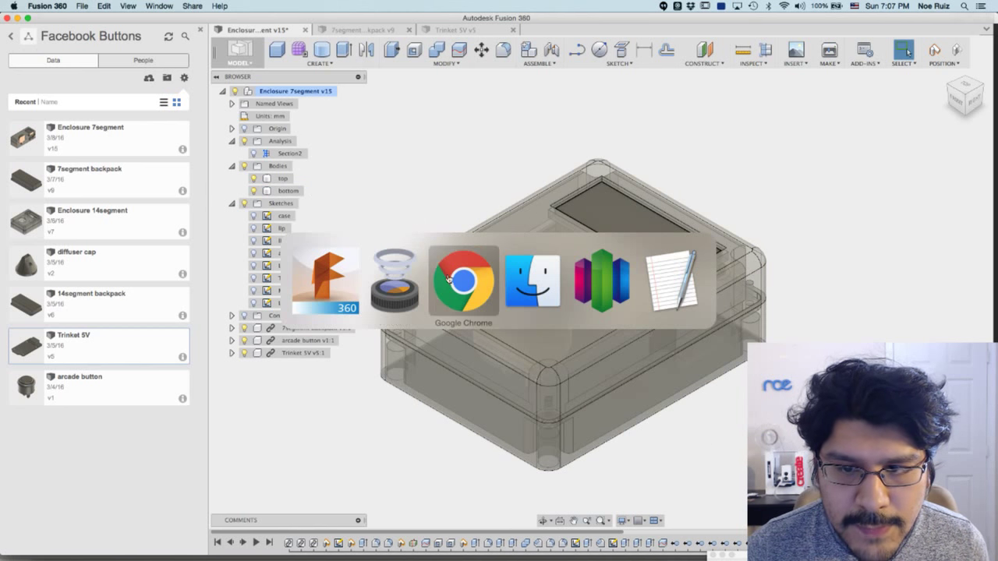
click(450, 279)
scroll(550, 287, down, 15)
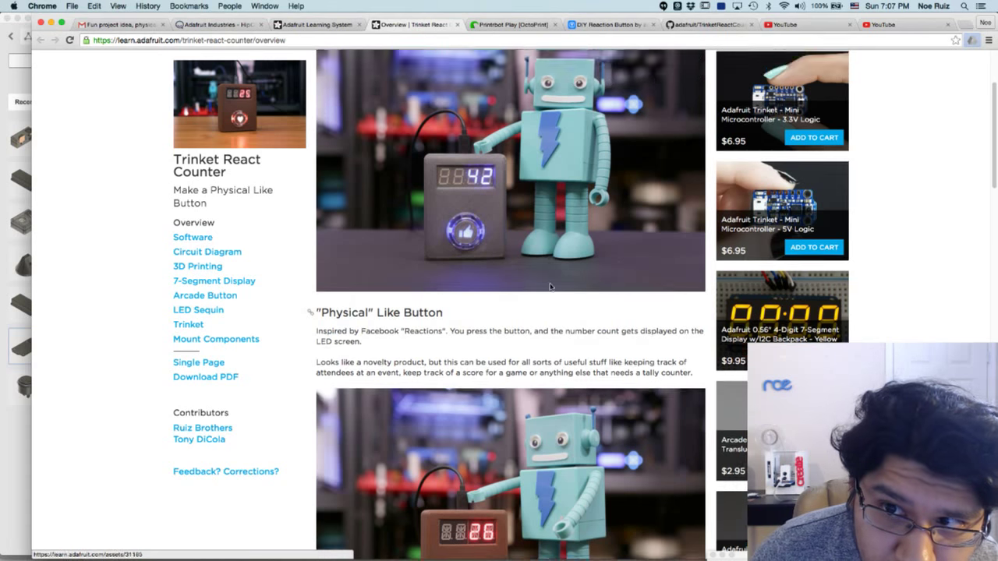
scroll(550, 288, up, 15)
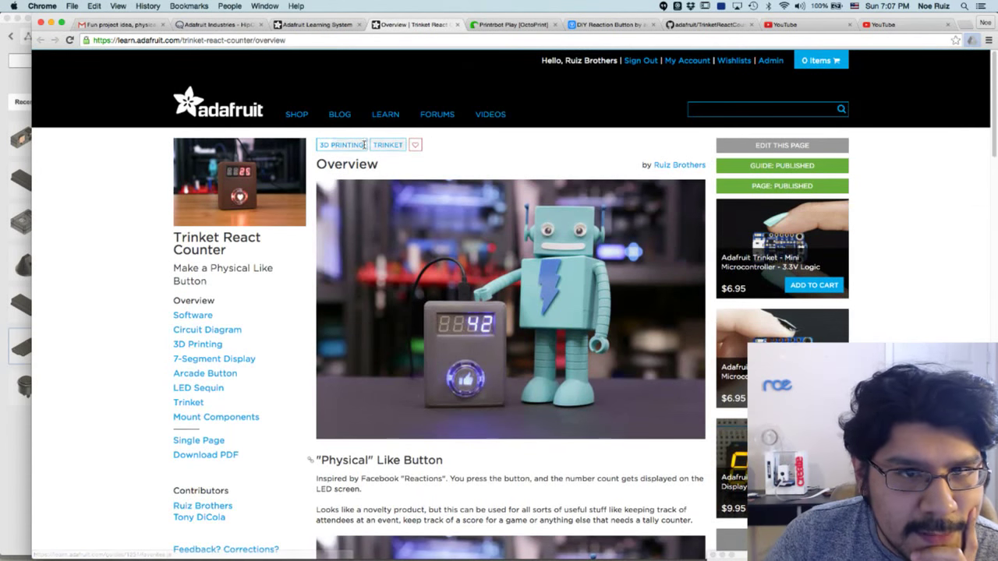
click(870, 237)
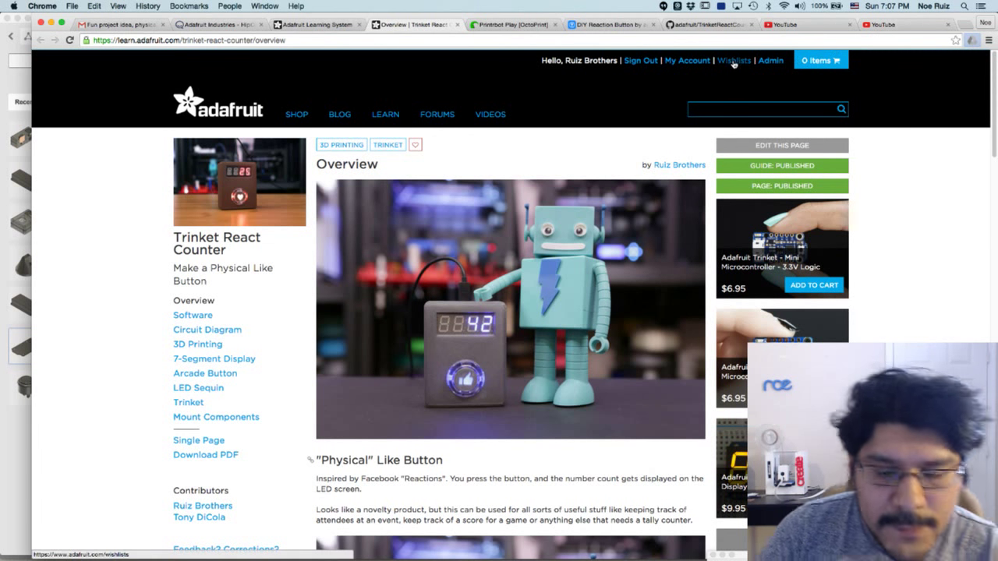
In Wirecast, take the broadcast live to the Copy #2 shot
key(super+Tab)
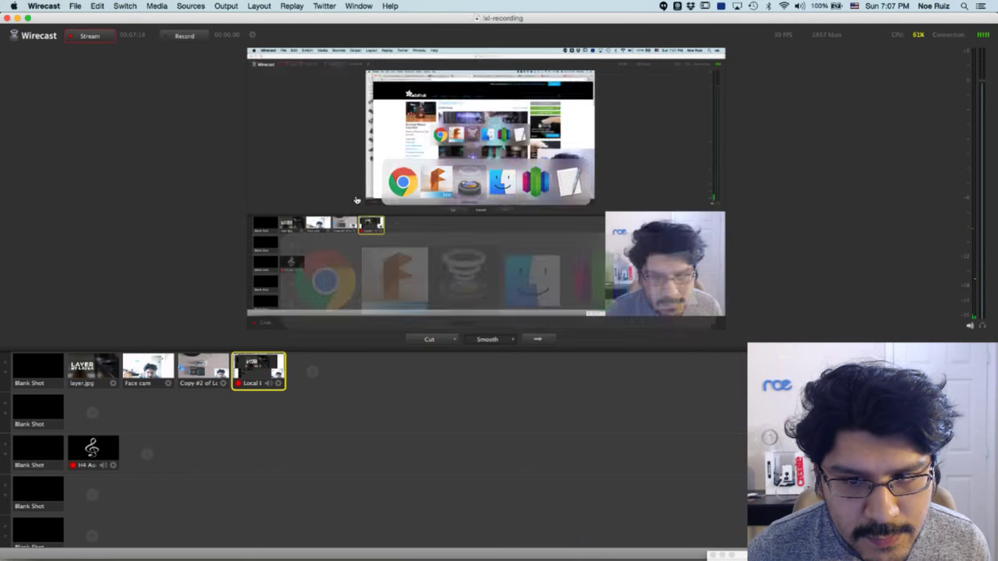
click(203, 371)
click(538, 340)
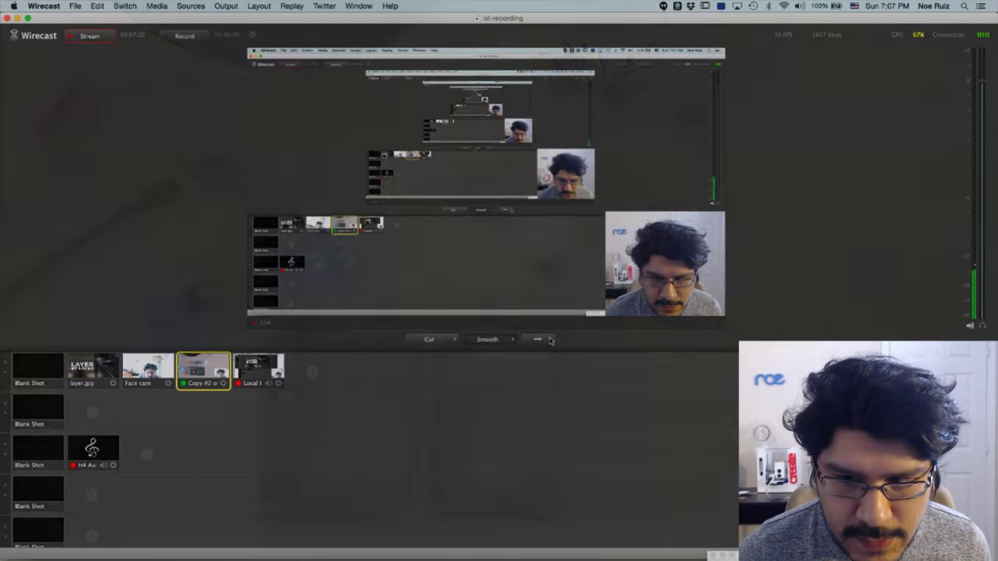
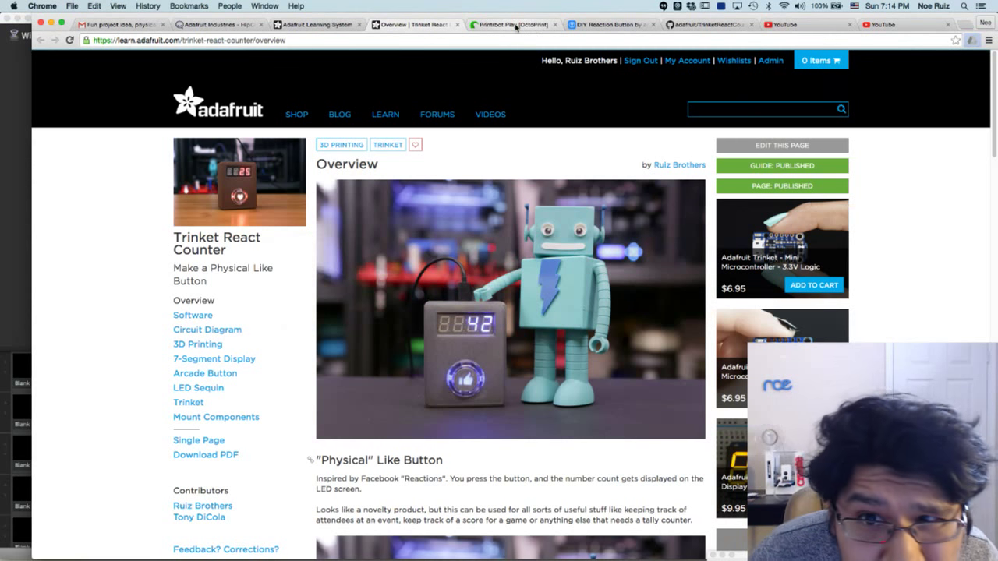
Switch to the 'Printrbot Play [OctoPrint]' tab to check the printer's current job
click(511, 24)
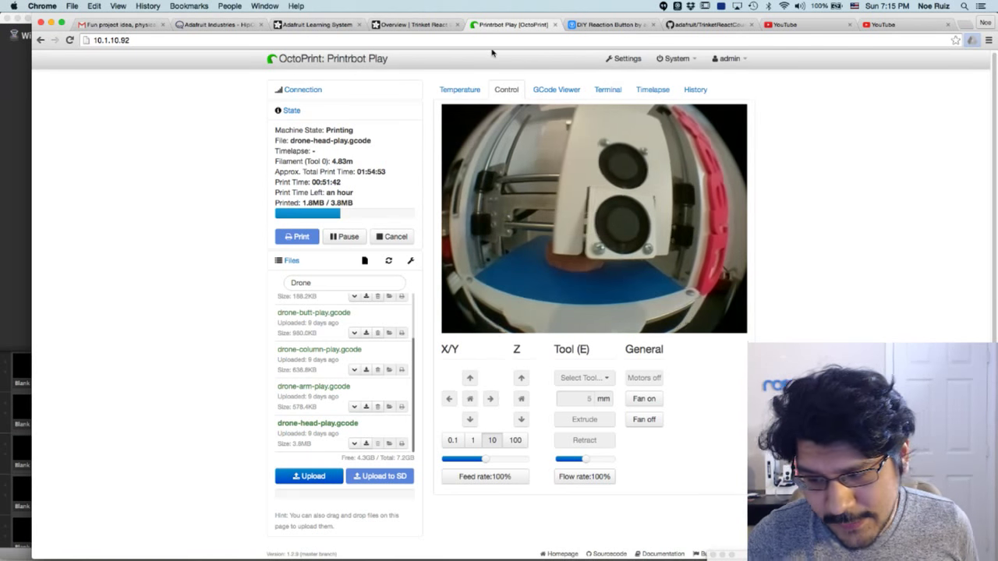
Review the drone-head-play.gcode print progress and webcam, then start switching applications
scroll(491, 53, down, 1)
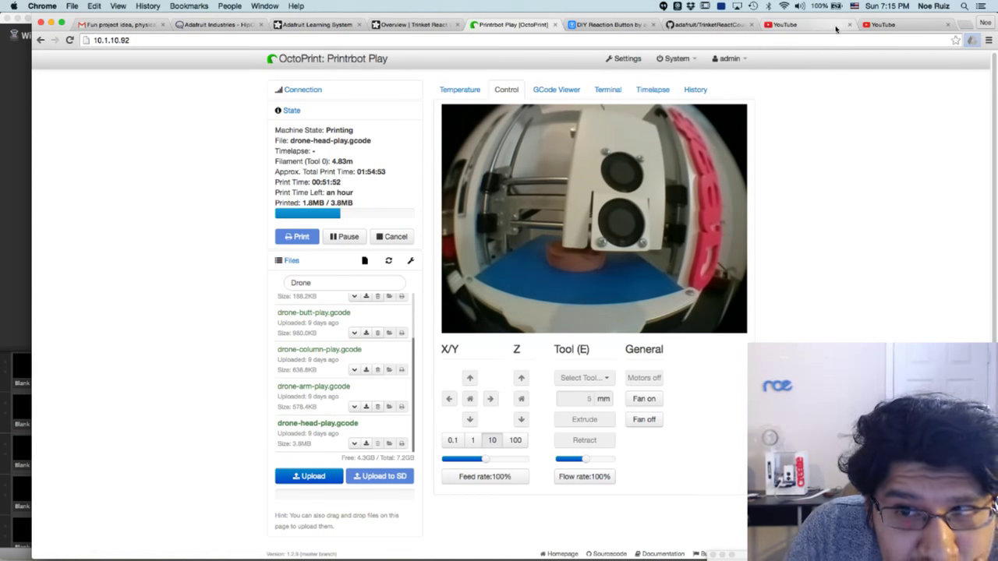
key(super+Tab)
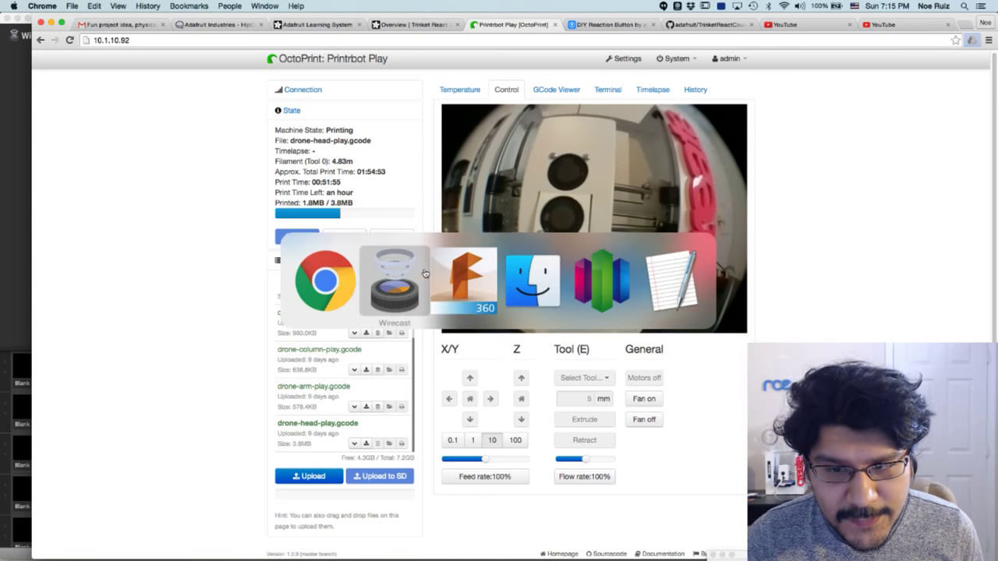
Show the Enclosure 7segment v15 model in Fusion 360, then cycle between Fusion 360 and Wirecast
click(450, 277)
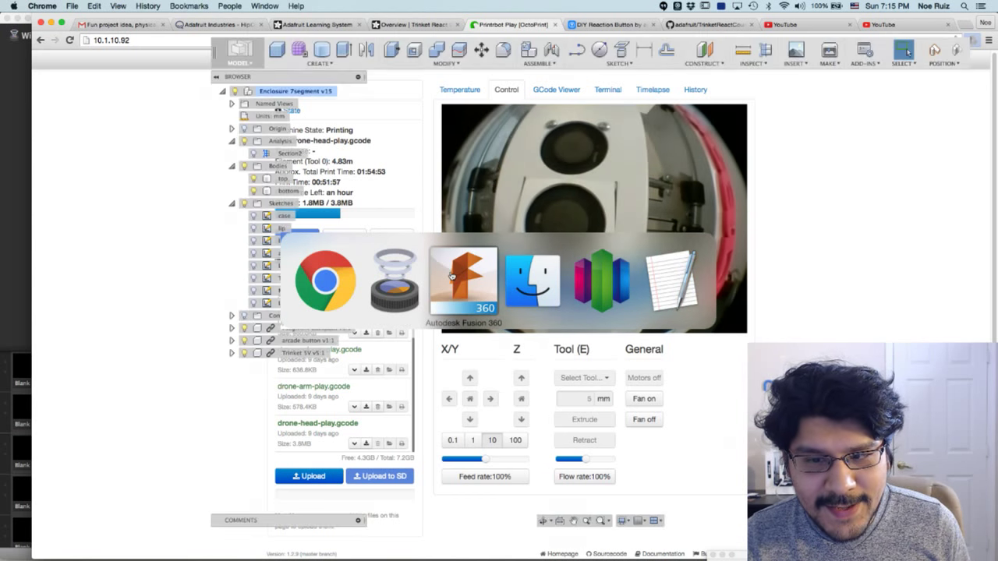
key(super+Tab)
click(447, 287)
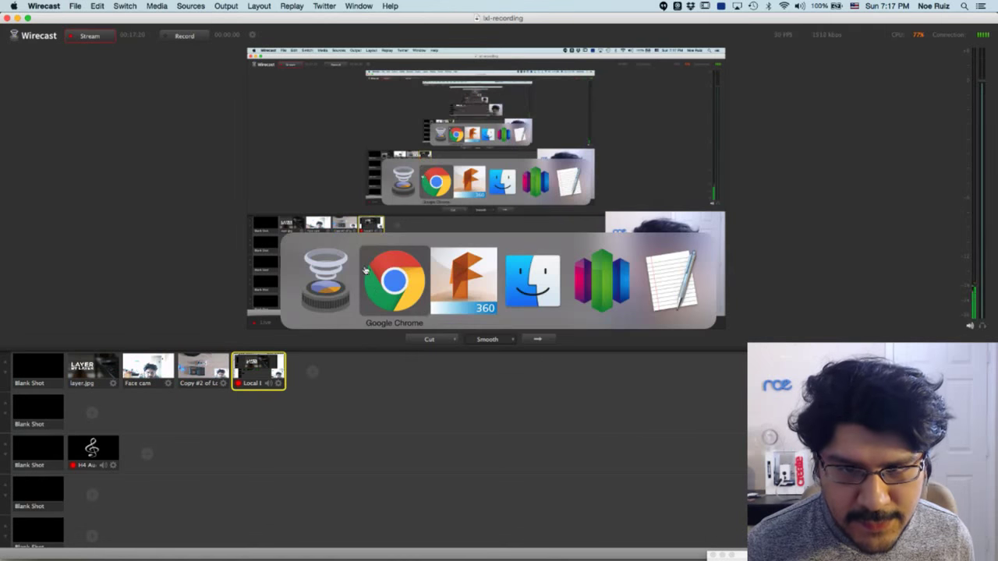
key(super+Tab)
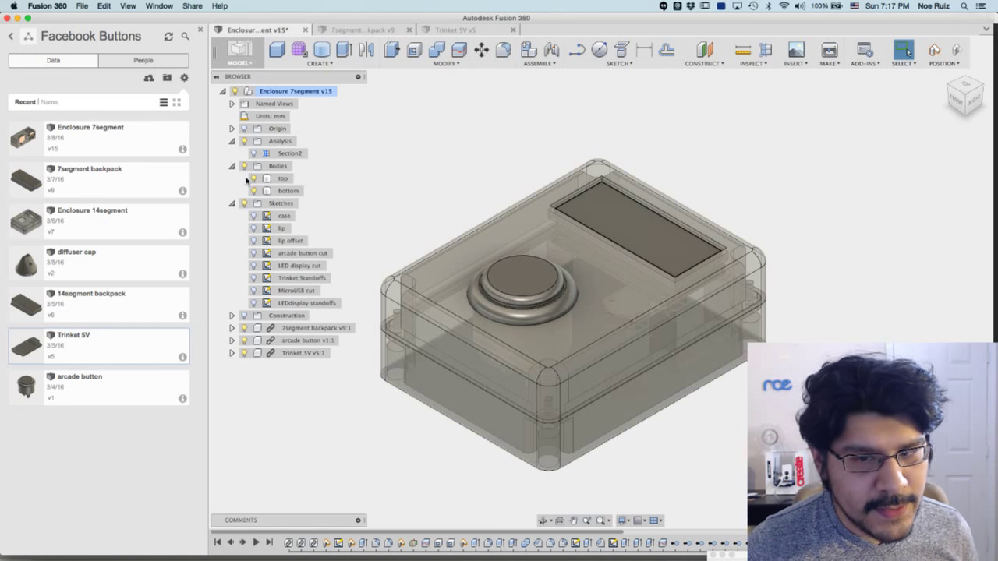
key(super+Tab)
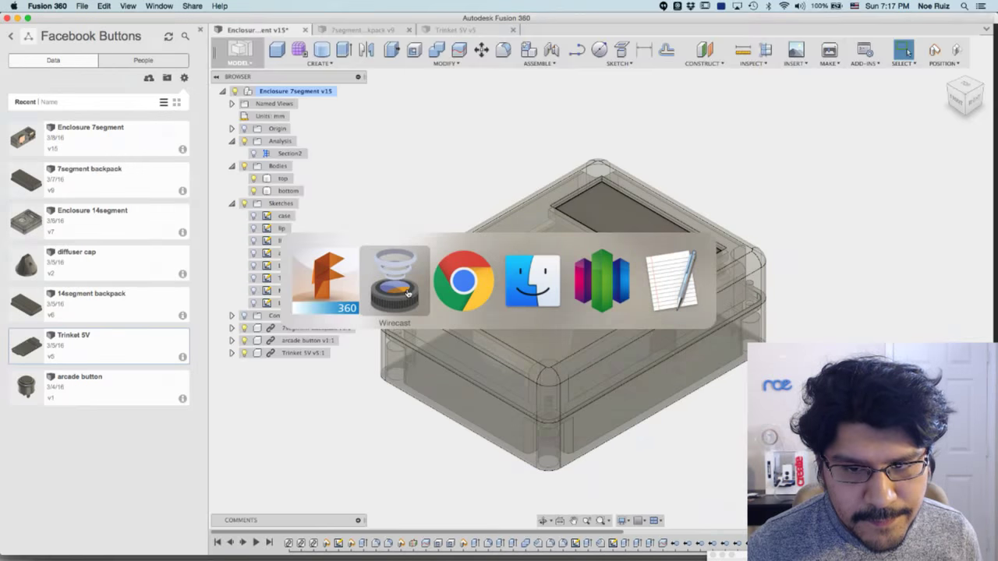
Bring Wirecast forward from the app switcher
click(407, 292)
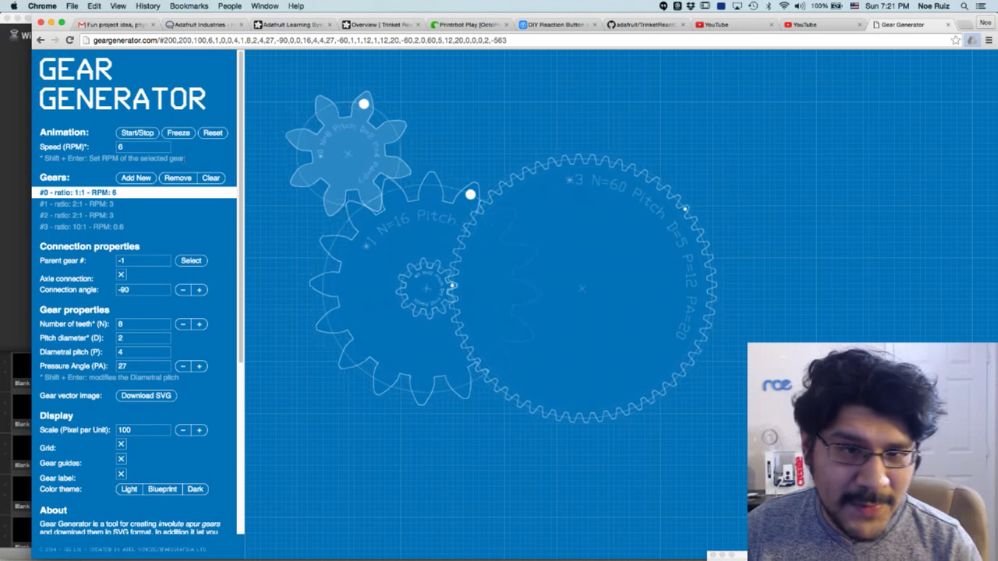
scroll(146, 262, down, 4)
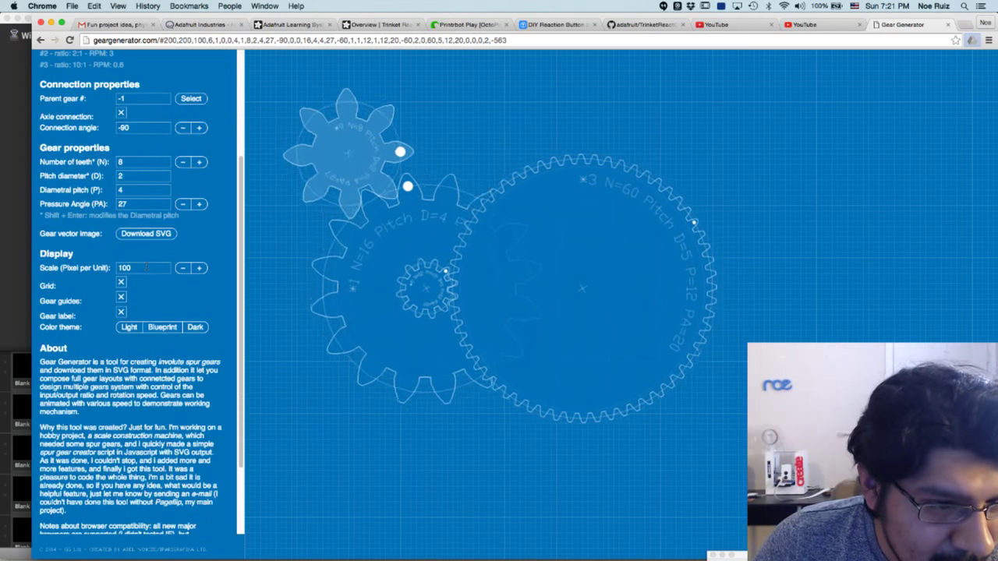
scroll(131, 175, up, 1)
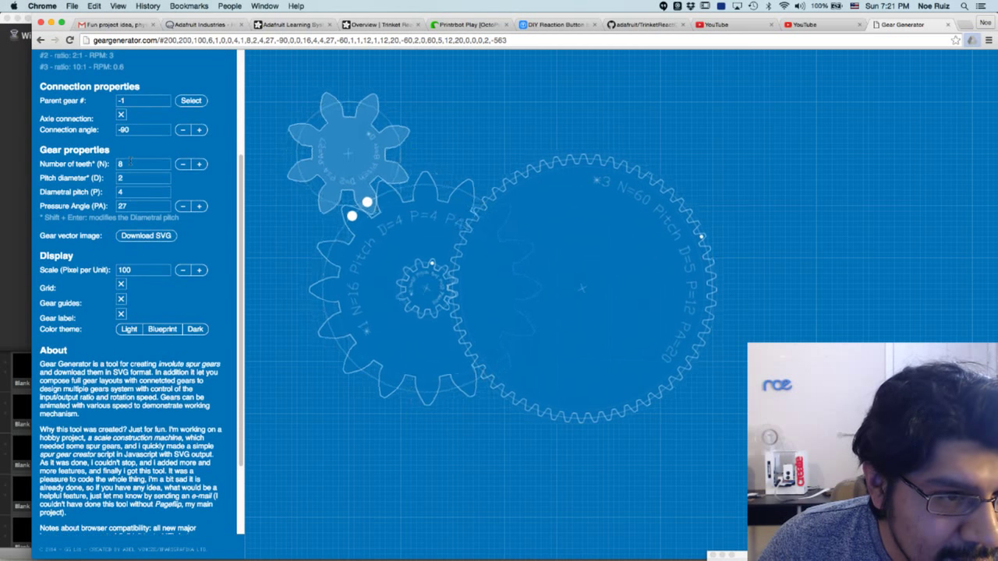
scroll(131, 160, up, 1)
double_click(133, 174)
double_click(141, 201)
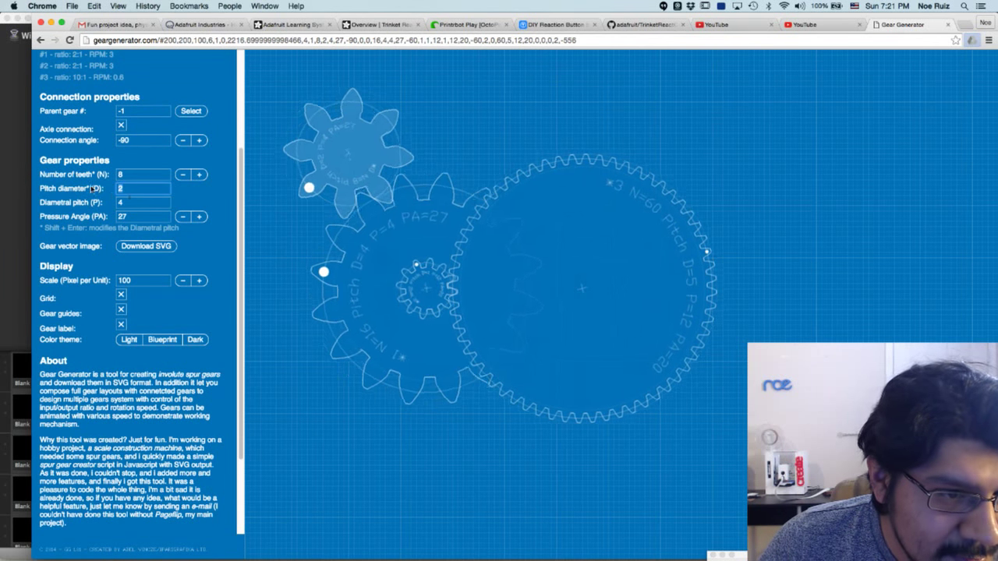
scroll(154, 280, down, 3)
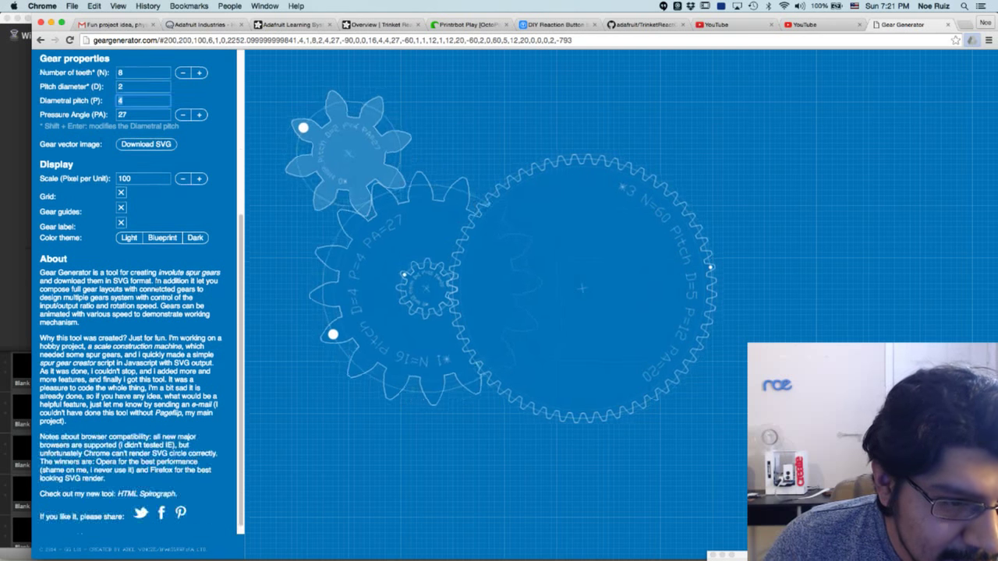
scroll(159, 180, up, 8)
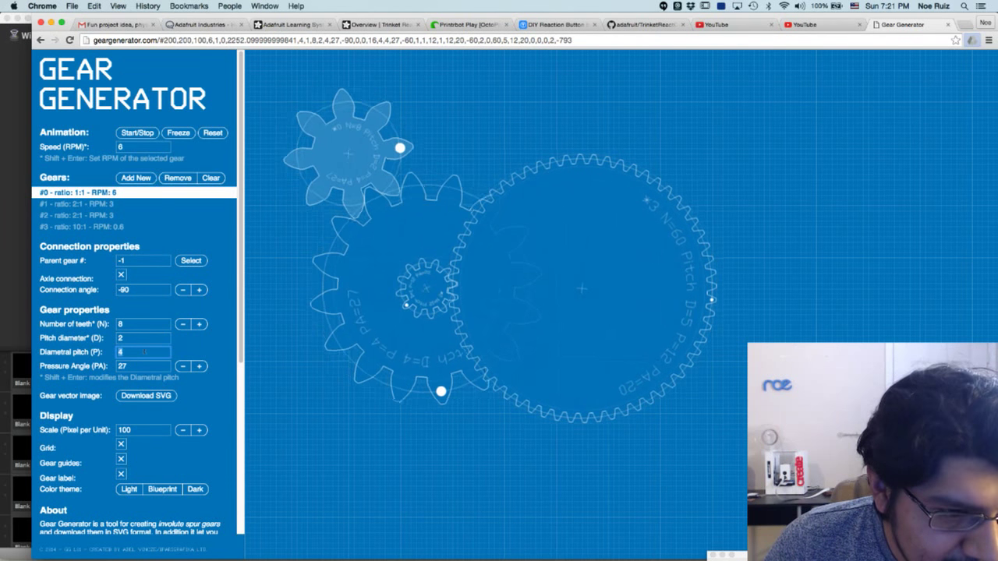
scroll(145, 425, down, 8)
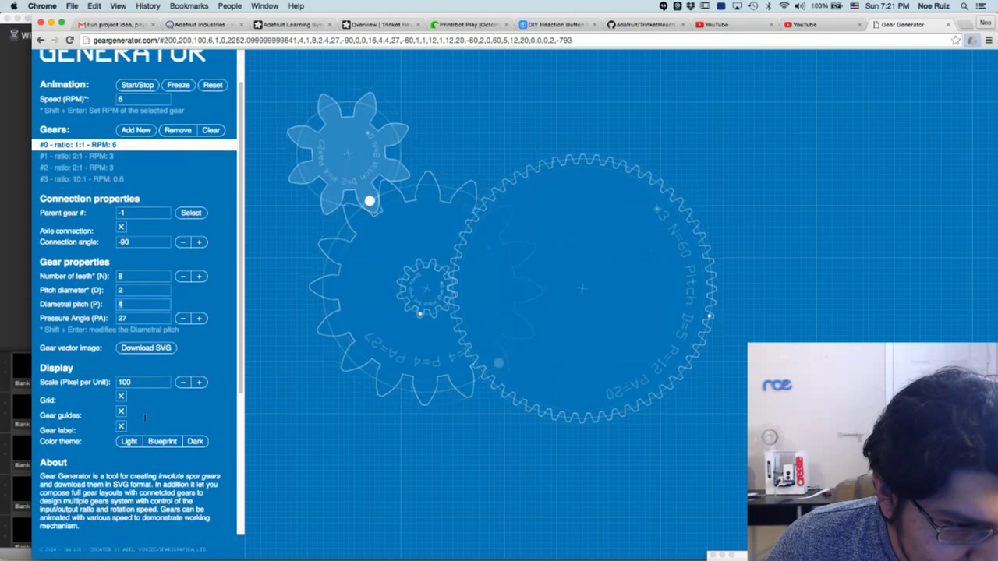
scroll(148, 420, up, 8)
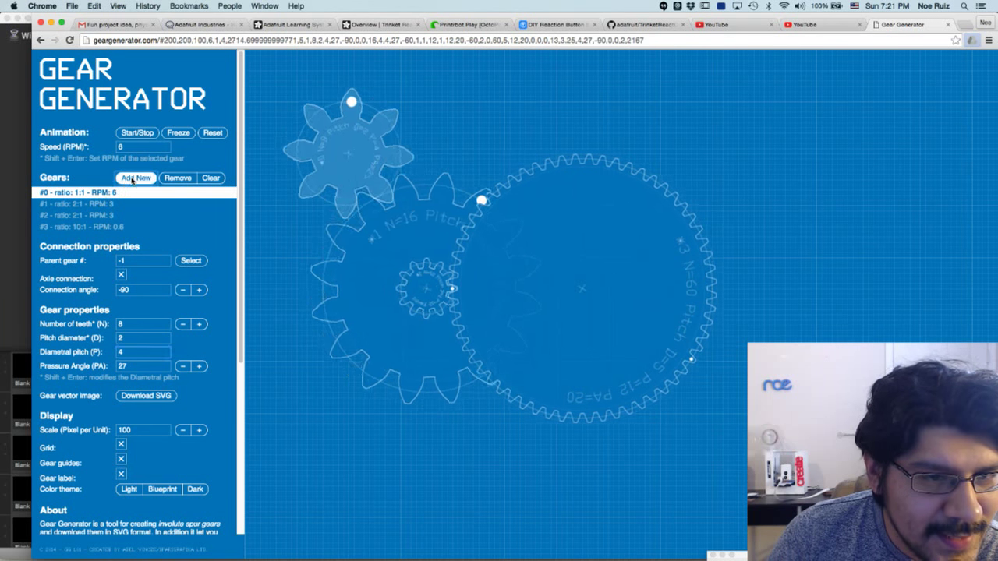
Add 13-tooth gears #4 and #5 to the layout, briefly checking the HipChat room
click(136, 178)
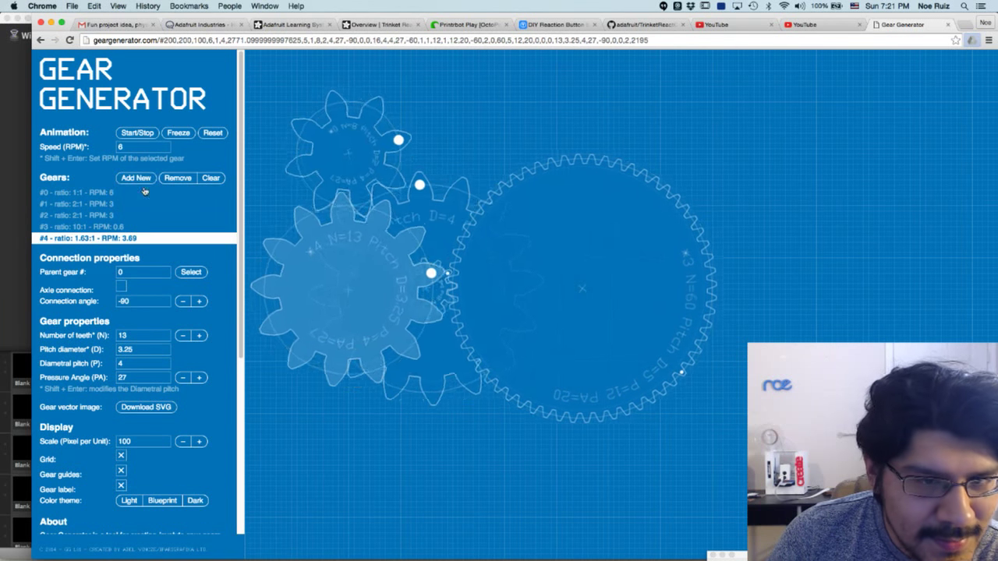
click(135, 177)
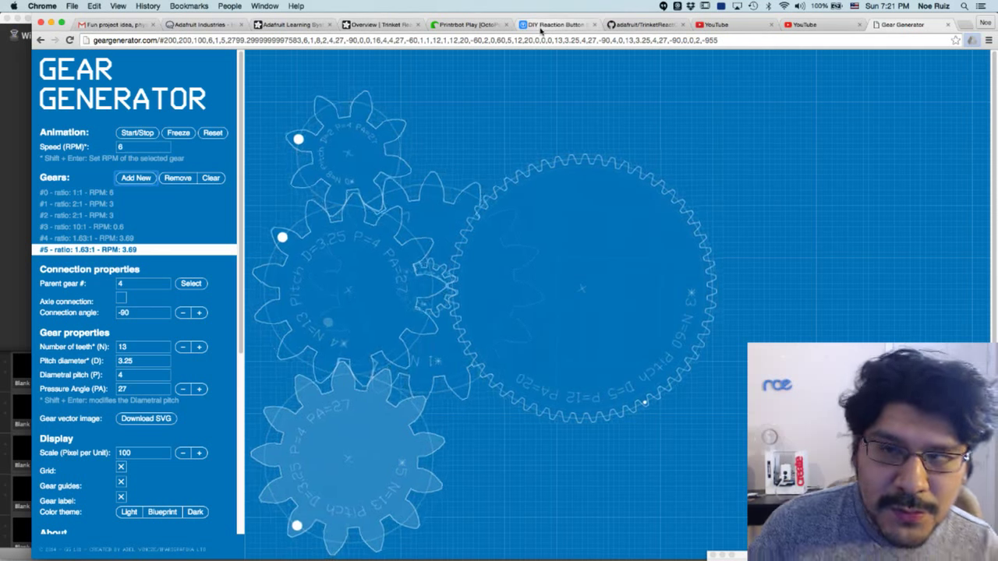
click(198, 25)
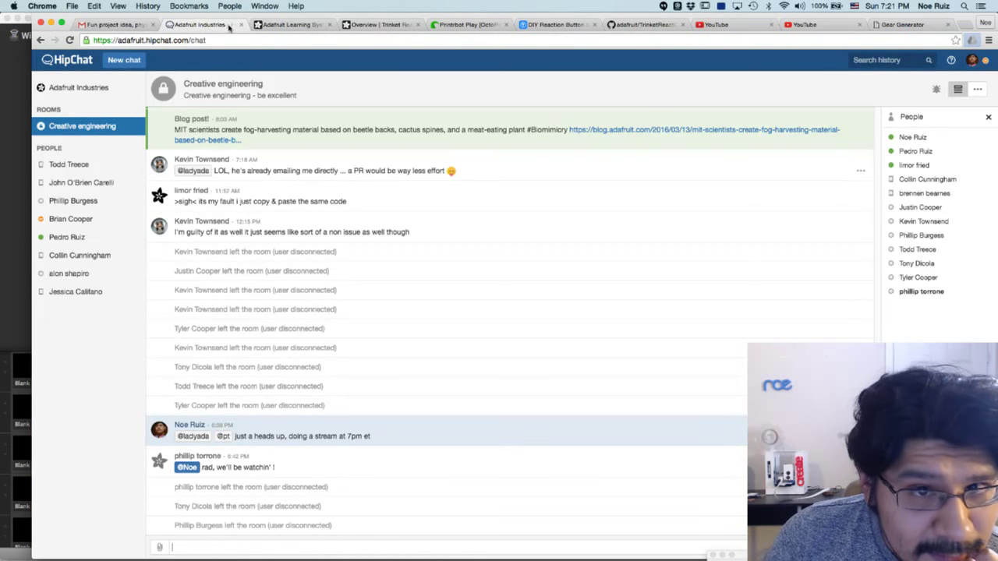
click(900, 25)
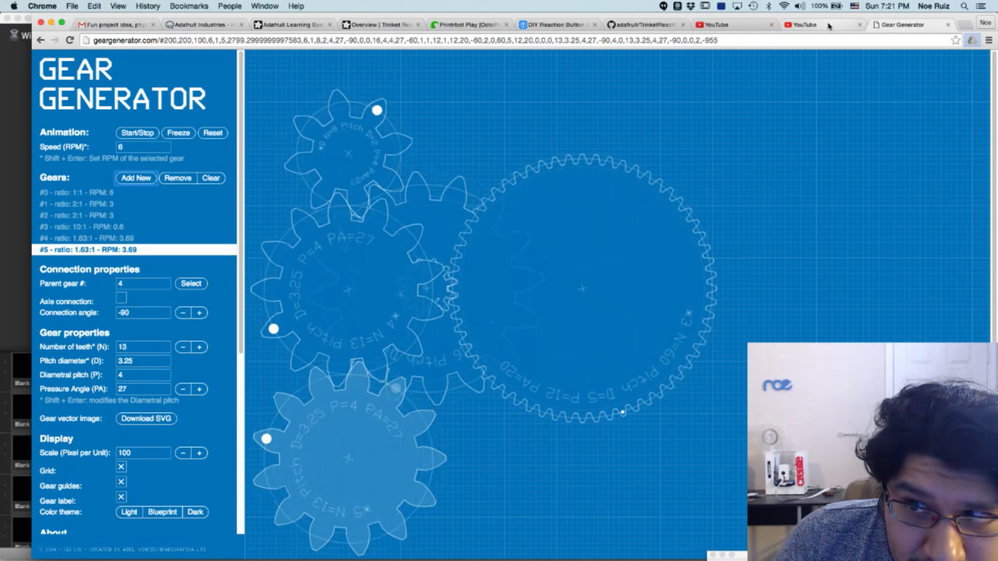
Read the YouTube live chat, then take the Copy #2 shot in Wirecast
click(829, 26)
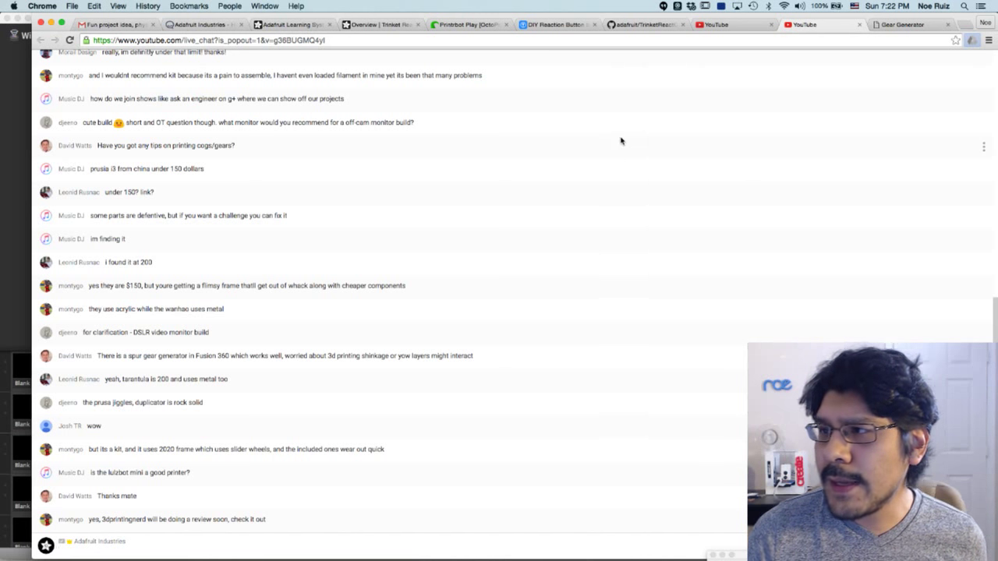
key(super+Tab)
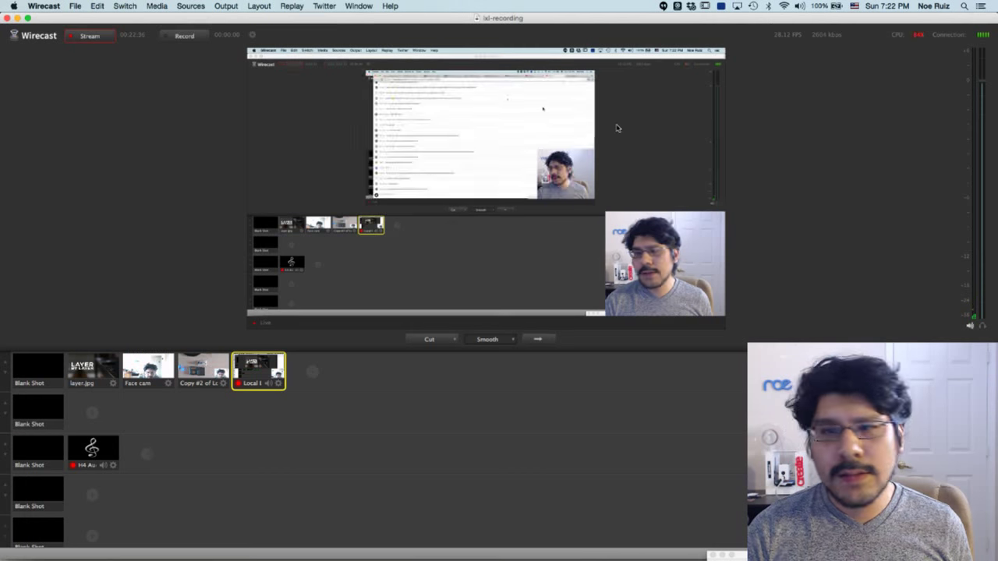
click(206, 366)
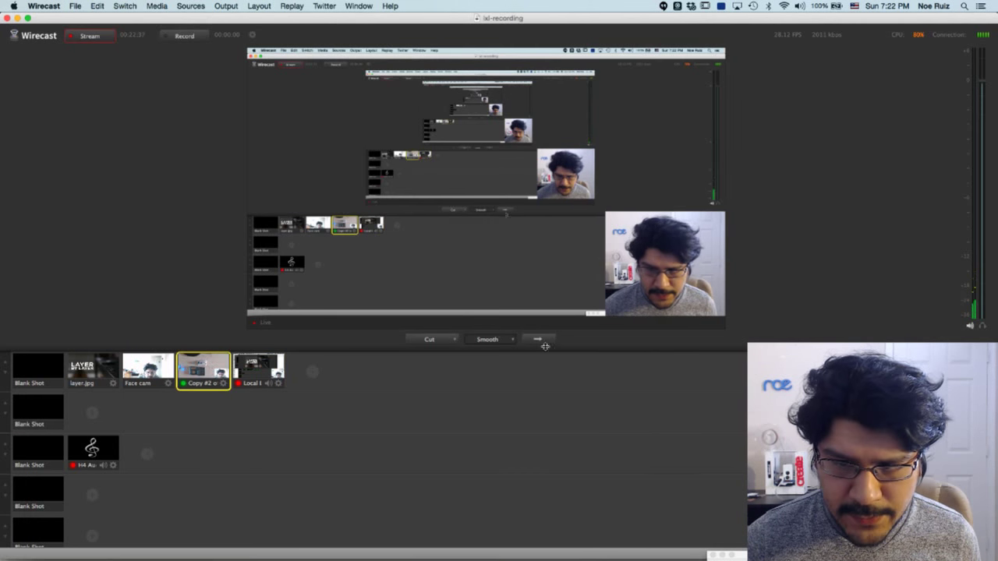